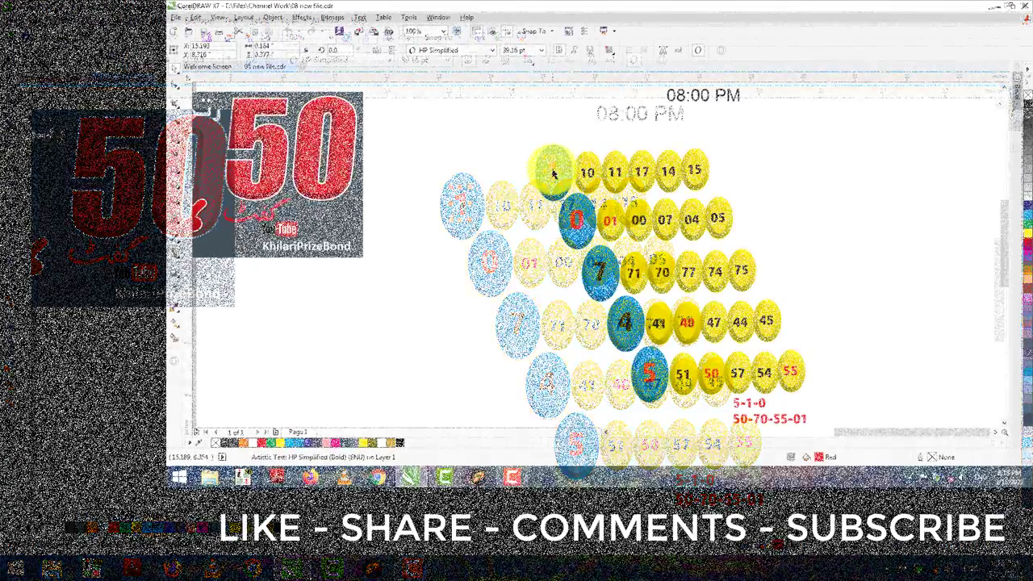
- Examine the existing chart of numbered blue and yellow ovals and the red number text beneath it
left_click(458, 203)
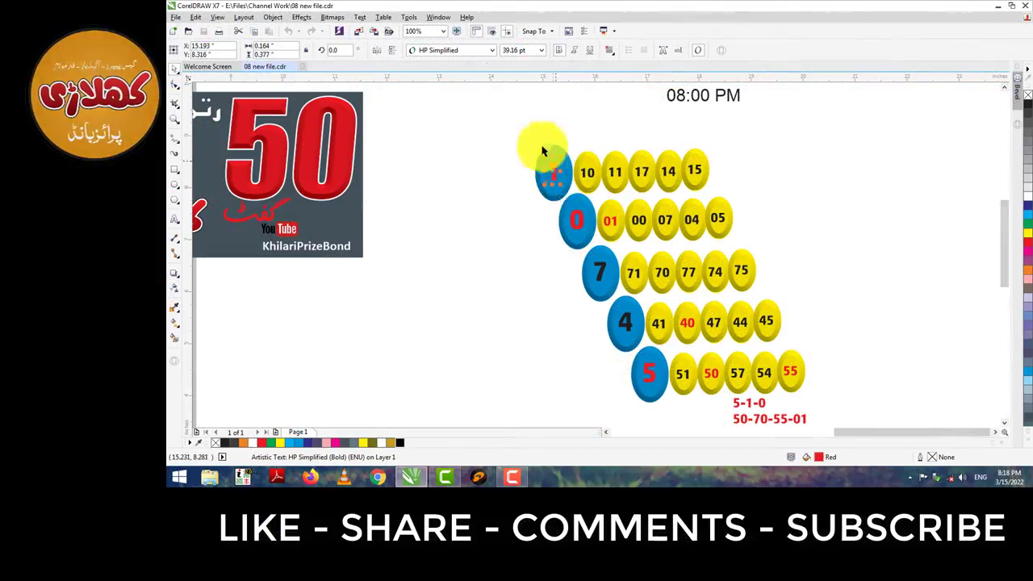
left_click(597, 272)
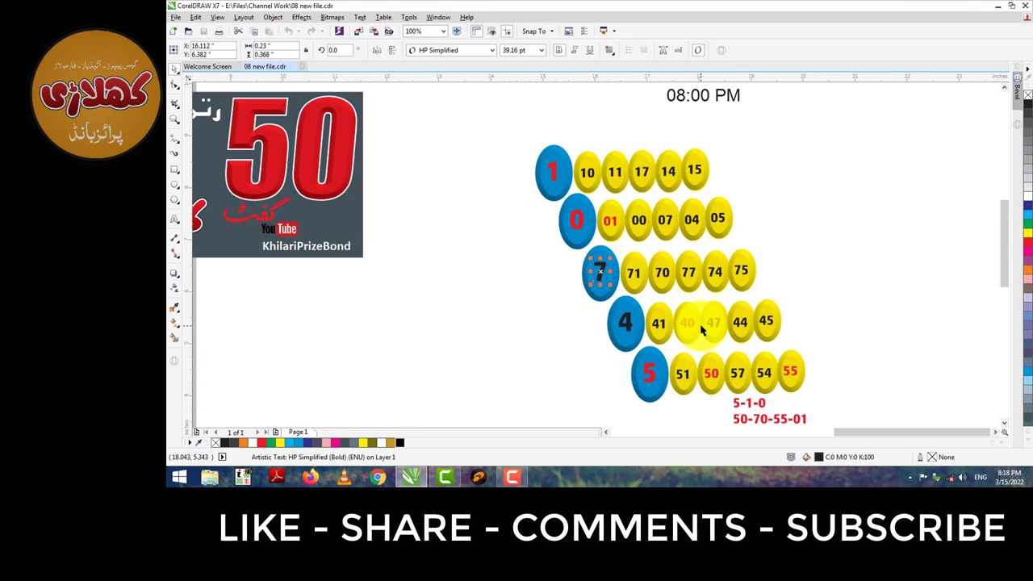
left_click(540, 226)
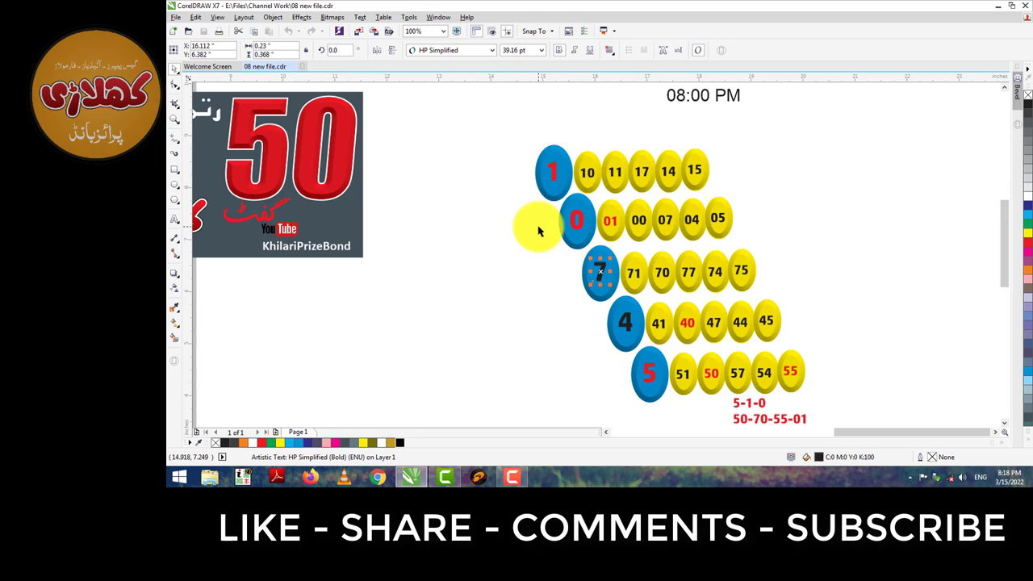
left_click(757, 417)
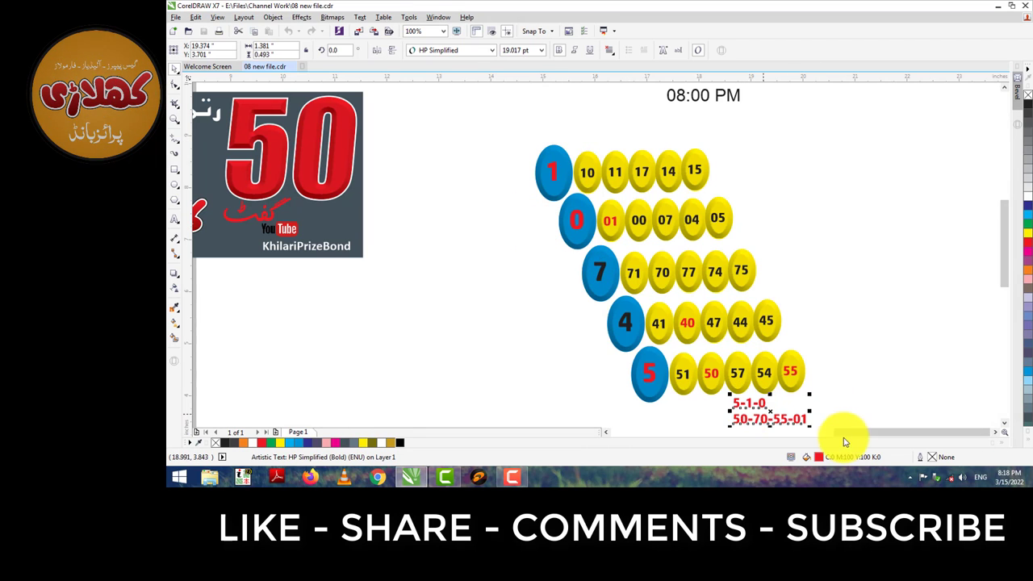
key("Escape")
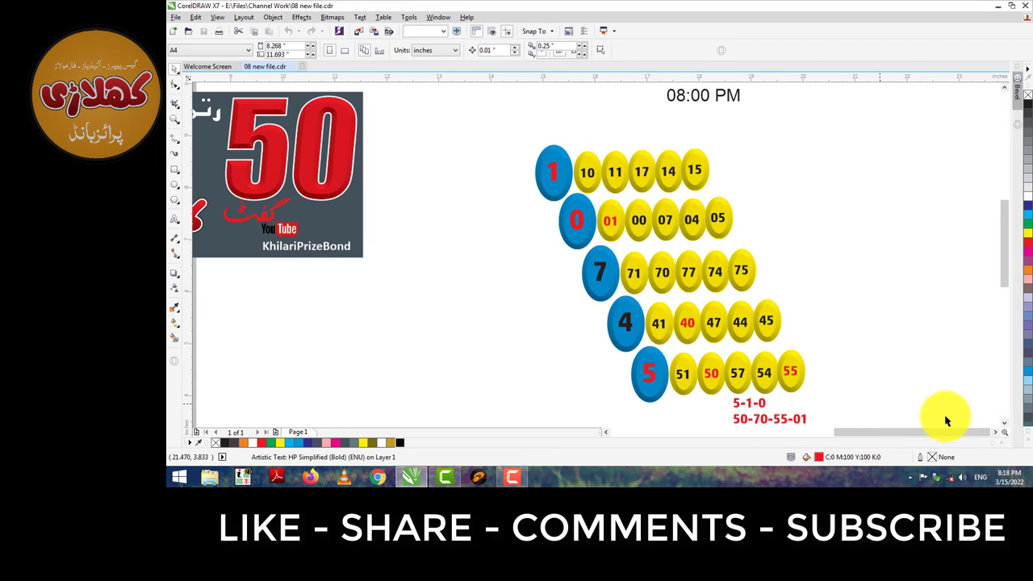
left_click(1004, 425)
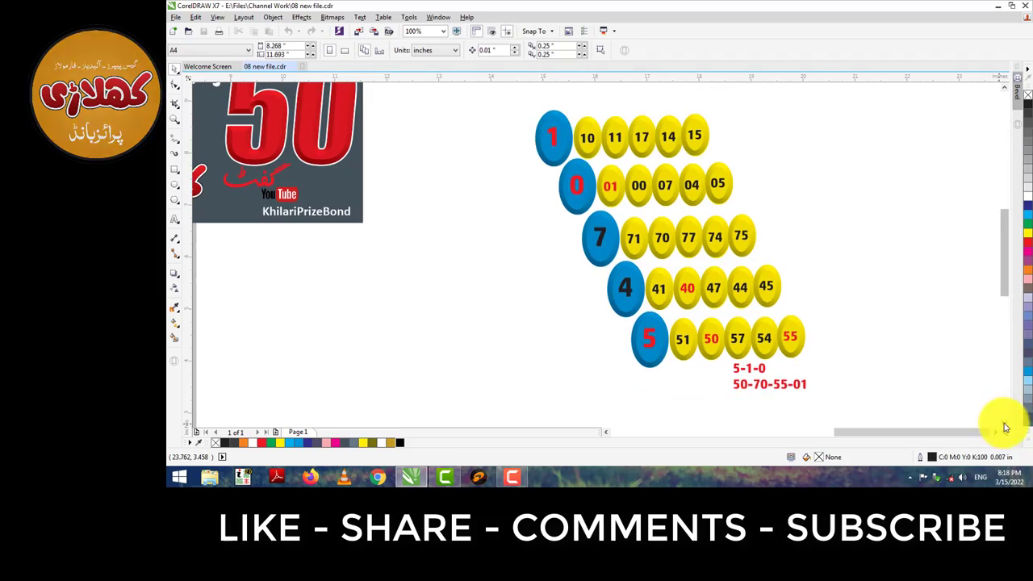
left_click(551, 131)
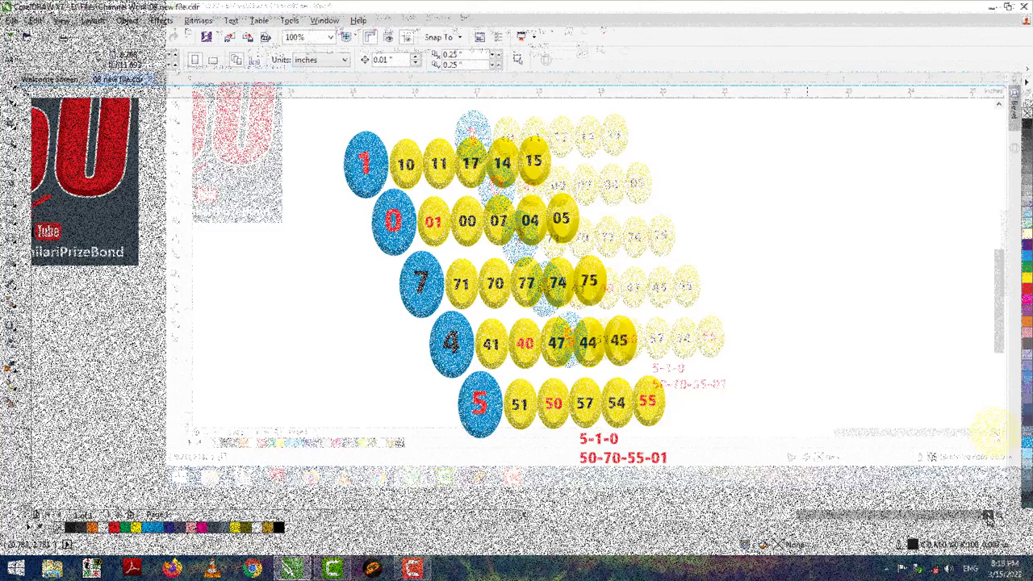
- Draw a horizontal ellipse about 2.47 by 1.24 inches in the empty area beside the chart and reposition it slightly
left_click(988, 515)
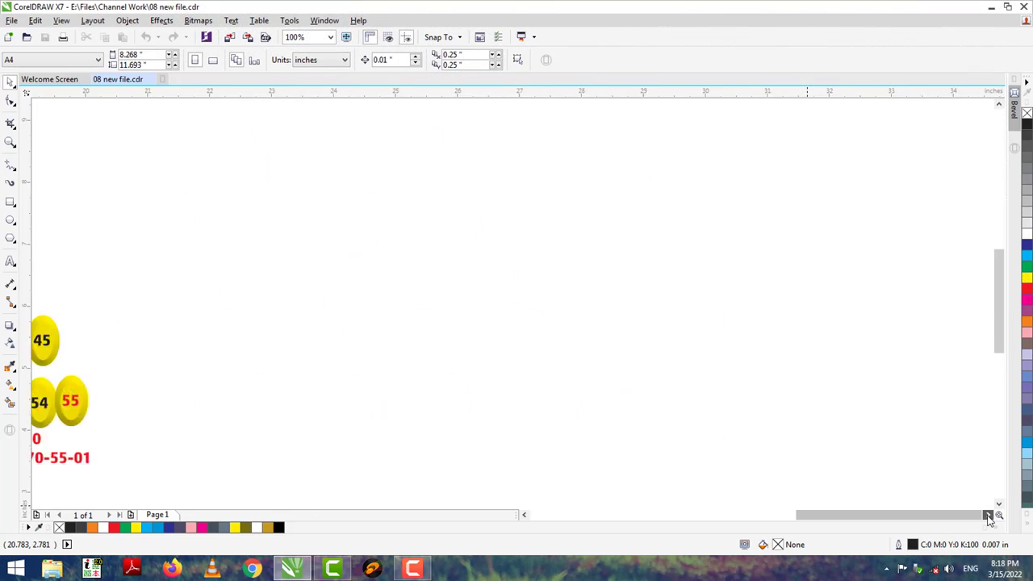
left_click(10, 219)
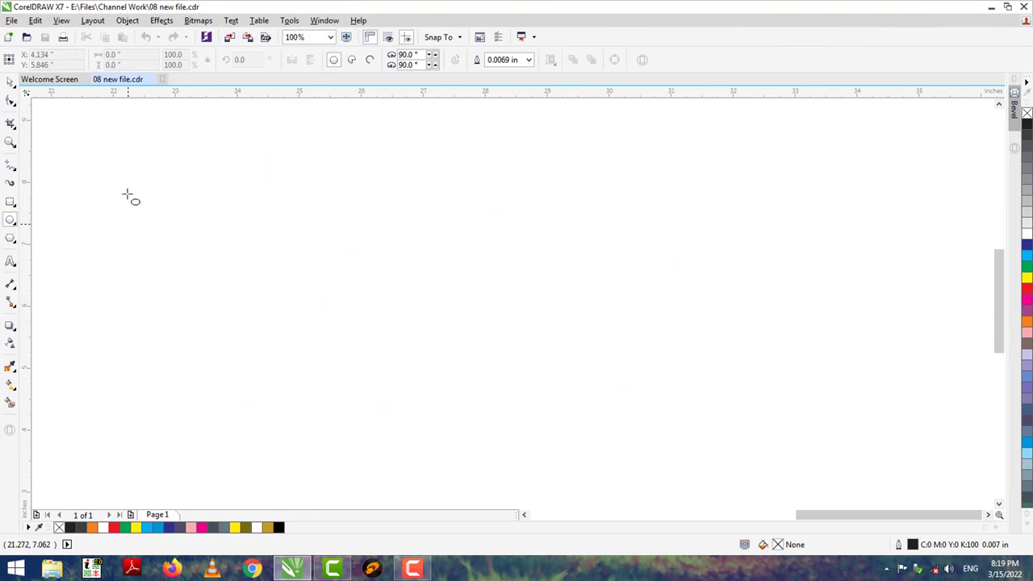
left_click_drag(126, 193, 284, 275)
left_click(10, 99)
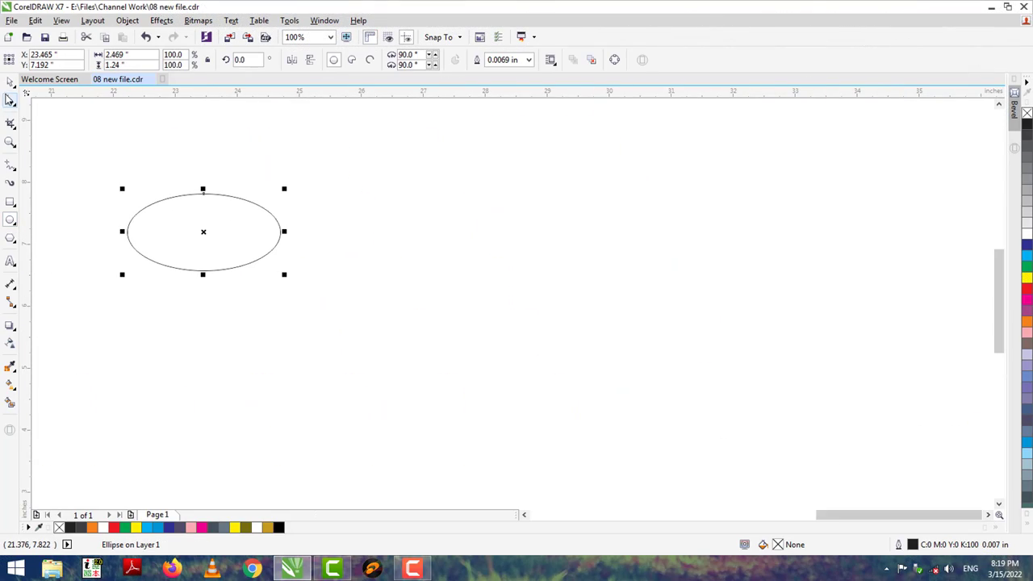
scroll(104, 184, "up", 1)
left_click(295, 208)
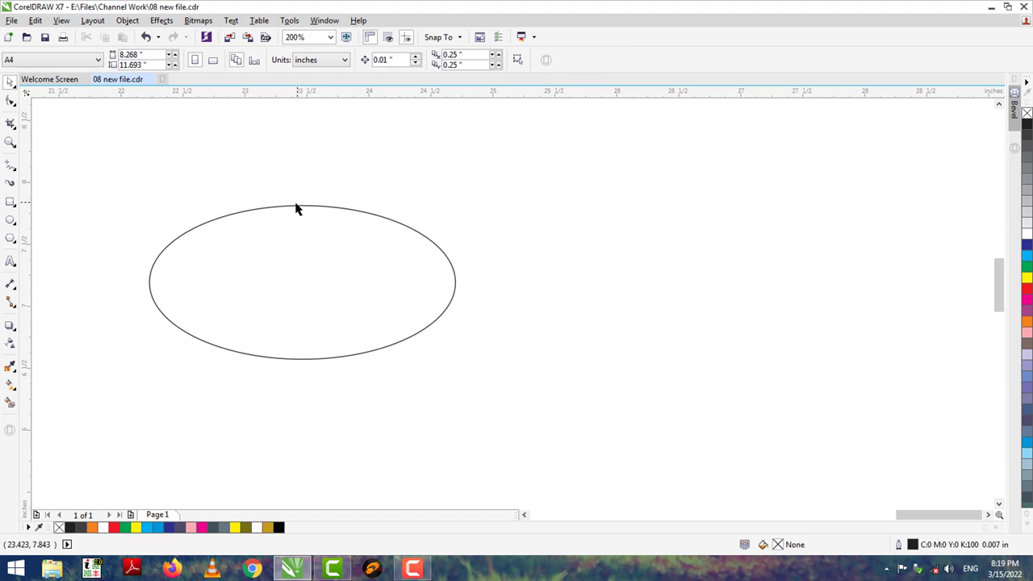
left_click_drag(295, 208, 328, 188)
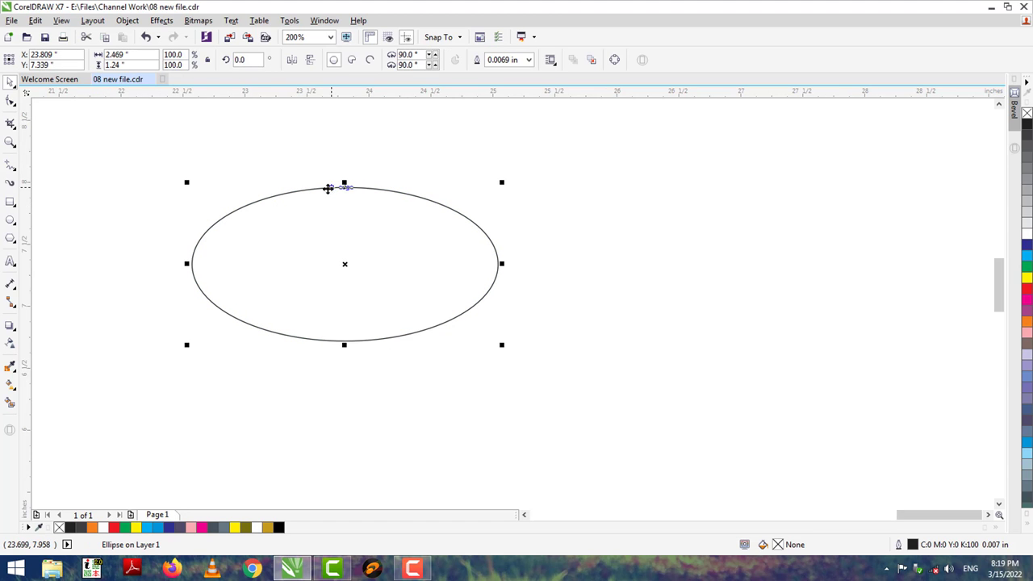
- Fill the ellipse with magenta and apply a soft-edge bevel with a 0.1-inch offset distance
left_click(201, 527)
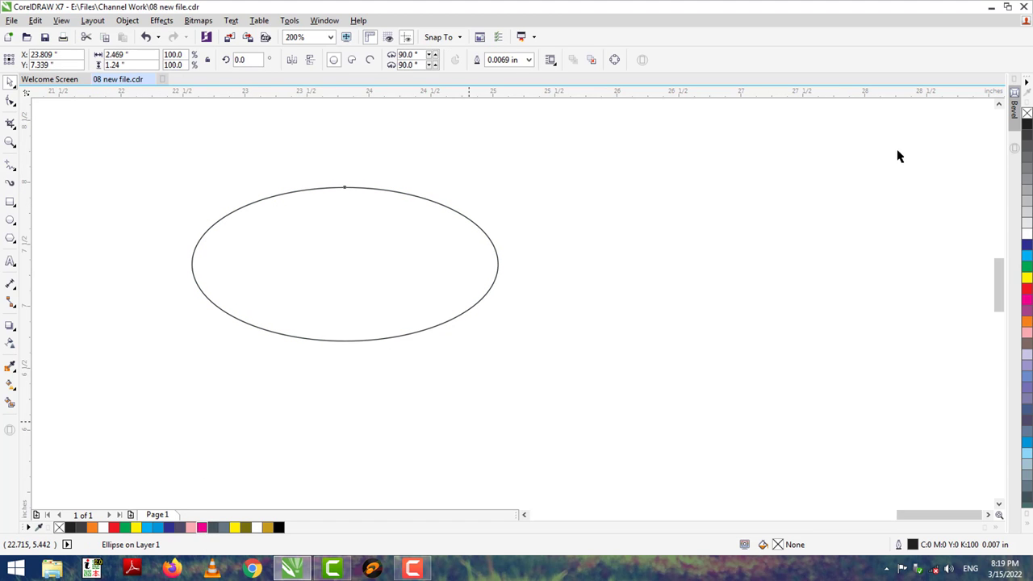
left_click(1015, 105)
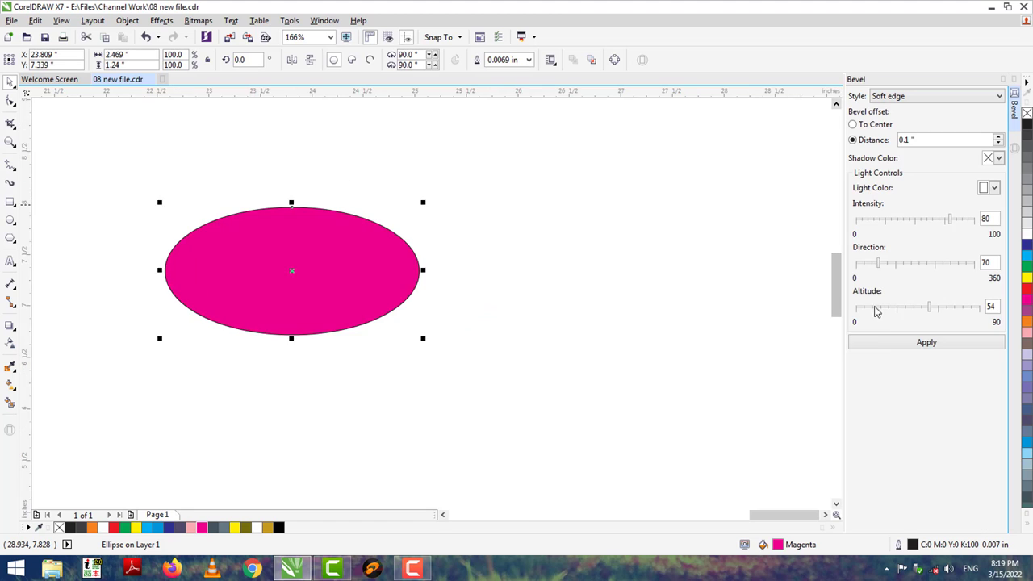
left_click(1004, 80)
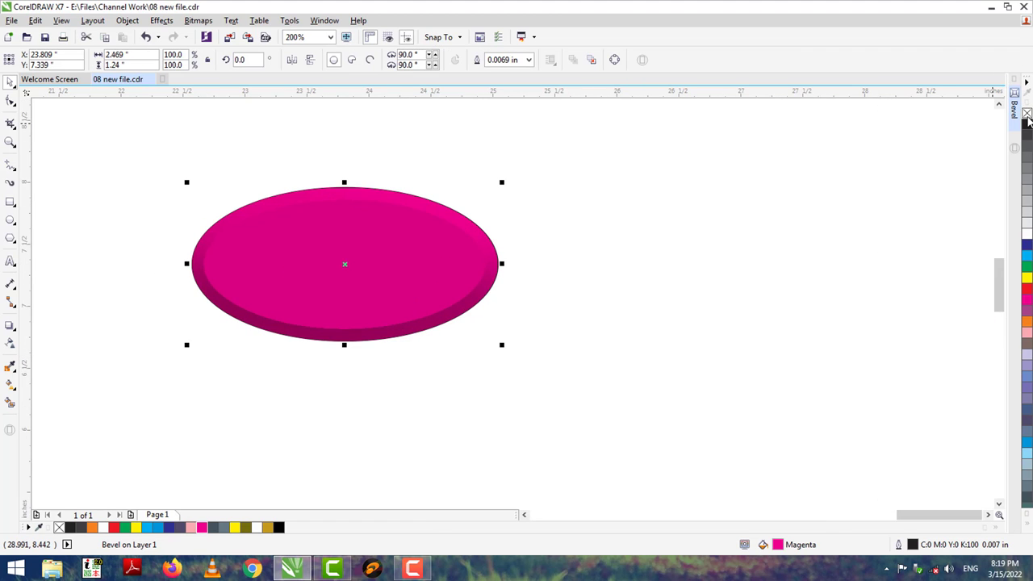
- Remove the magenta ellipse's outline and break its bevel apart into separate objects
right_click(1027, 115)
key("t")
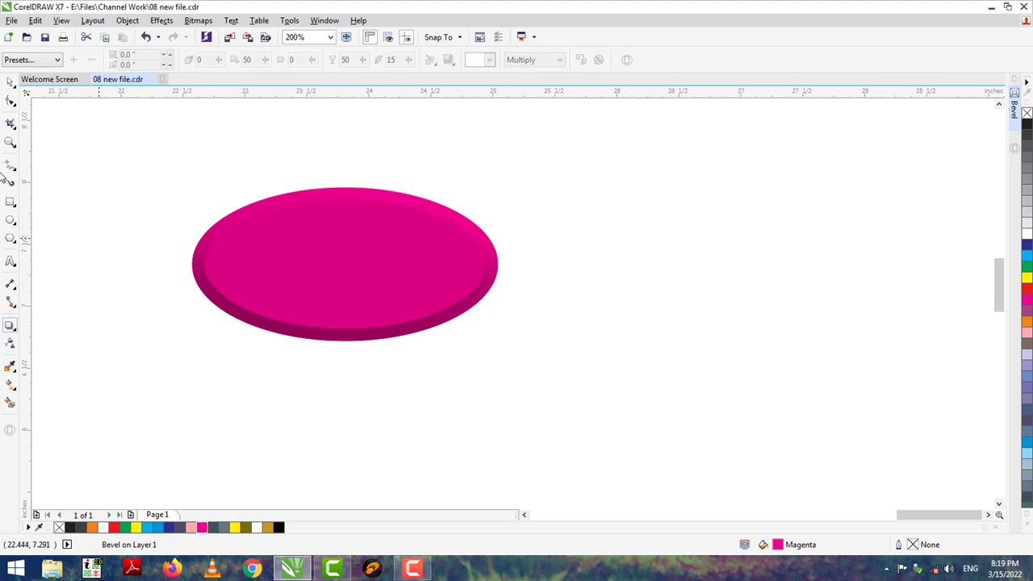
left_click(10, 80)
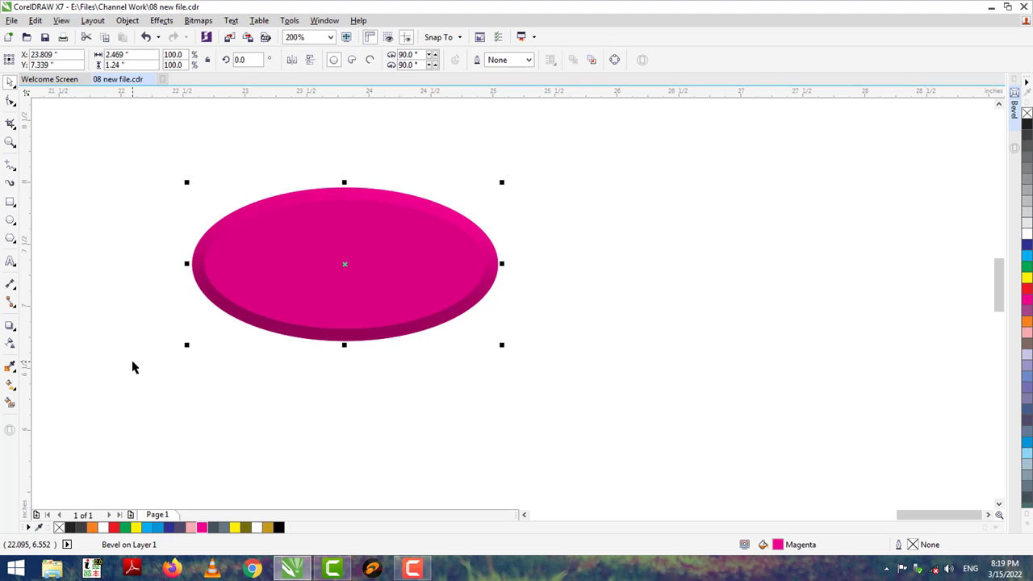
key("ctrl+k")
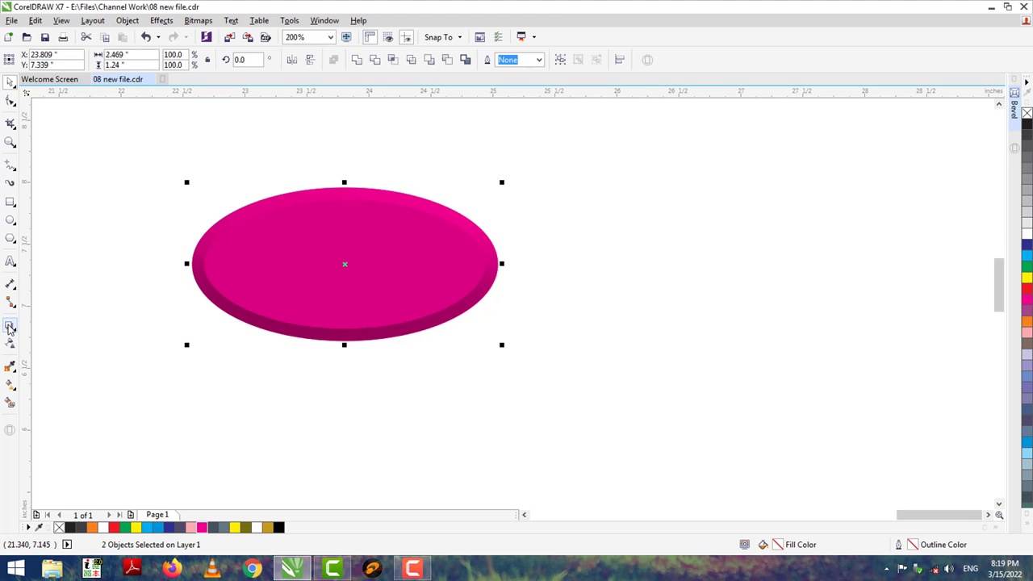
- Add a drop shadow falling to the lower right of the magenta oval and group all its parts
left_click(10, 326)
left_click_drag(345, 264, 425, 348)
key("space")
left_click_drag(85, 161, 661, 418)
key("ctrl+g")
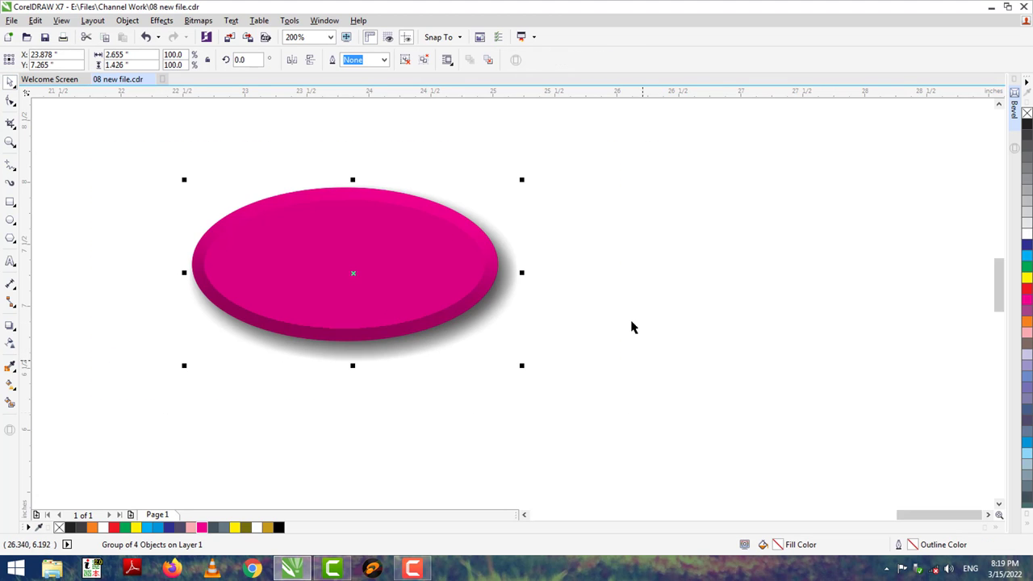
- Shrink the grouped magenta oval to about 1.61 by 1.19 inches, narrowing it more than its height
left_click_drag(521, 367, 466, 388)
left_click_drag(467, 258, 393, 259)
left_click(353, 427)
left_click_drag(336, 276, 342, 283)
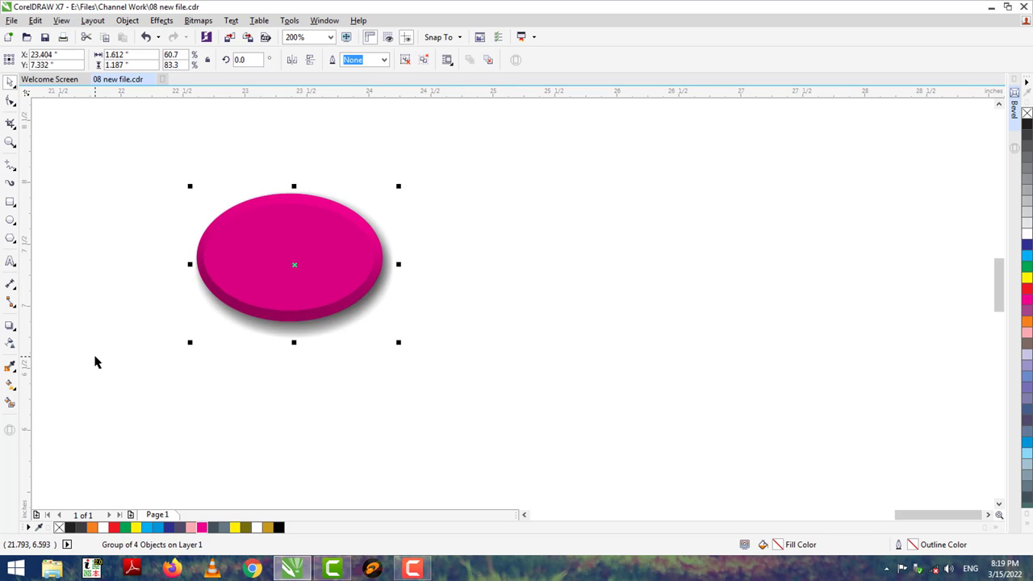
- Add the artistic text "00" below the magenta oval
left_click(94, 360)
left_click(138, 393)
type("00")
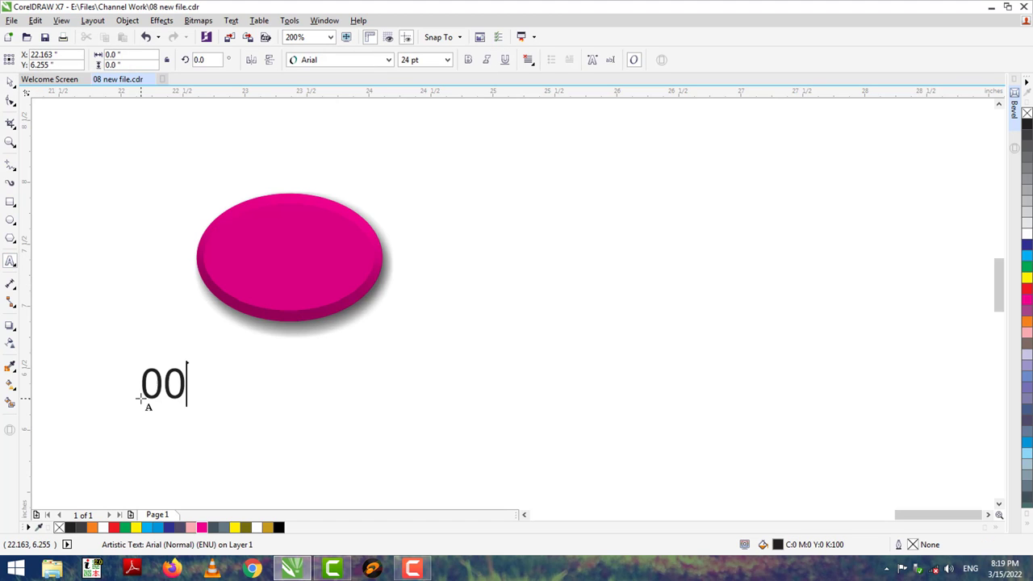
left_click(10, 81)
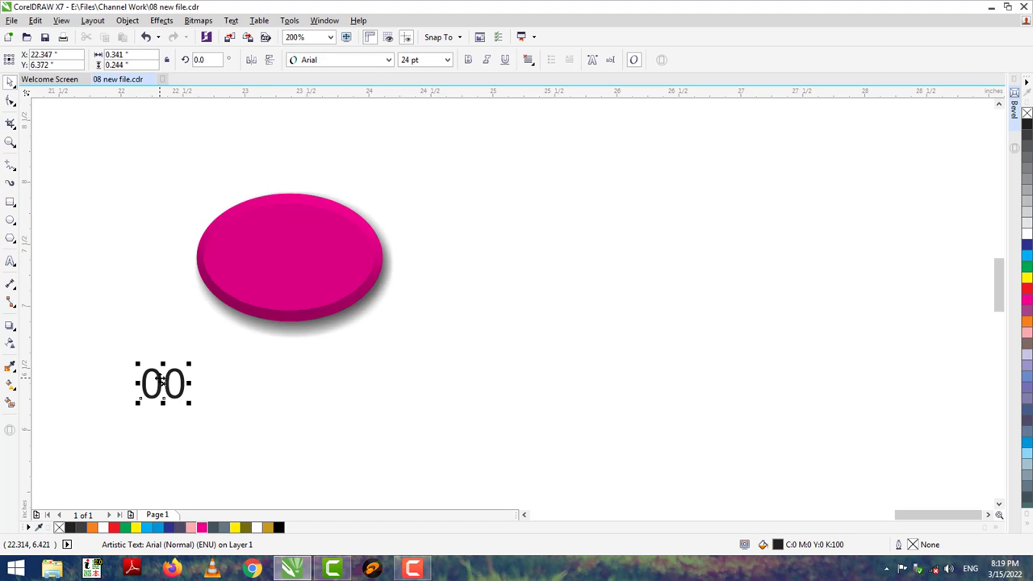
- Format the "00" text as white Bernard MT Condensed at about 40 pt and place it in the middle of the oval
left_click(304, 64)
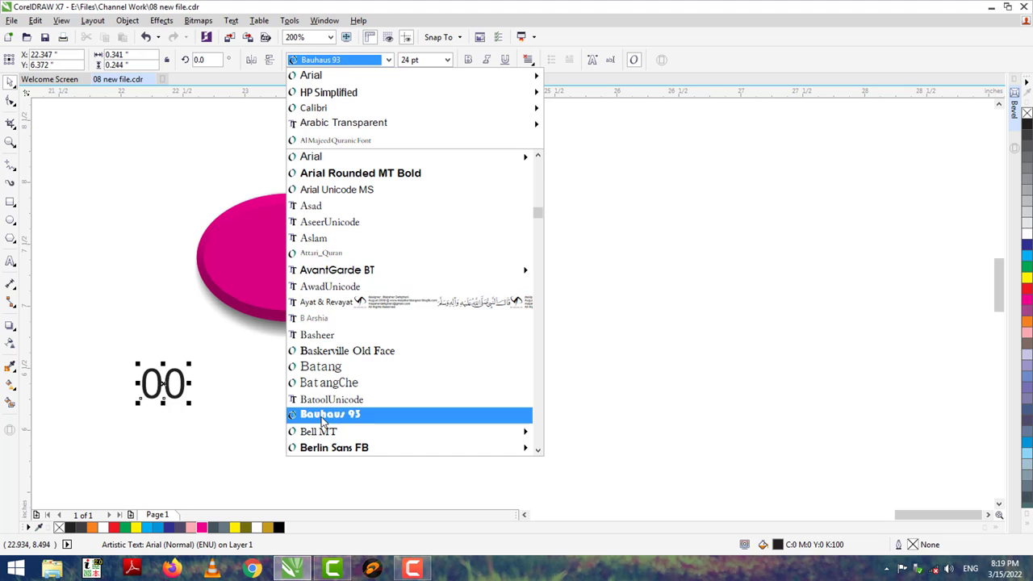
scroll(328, 420, "down", 4)
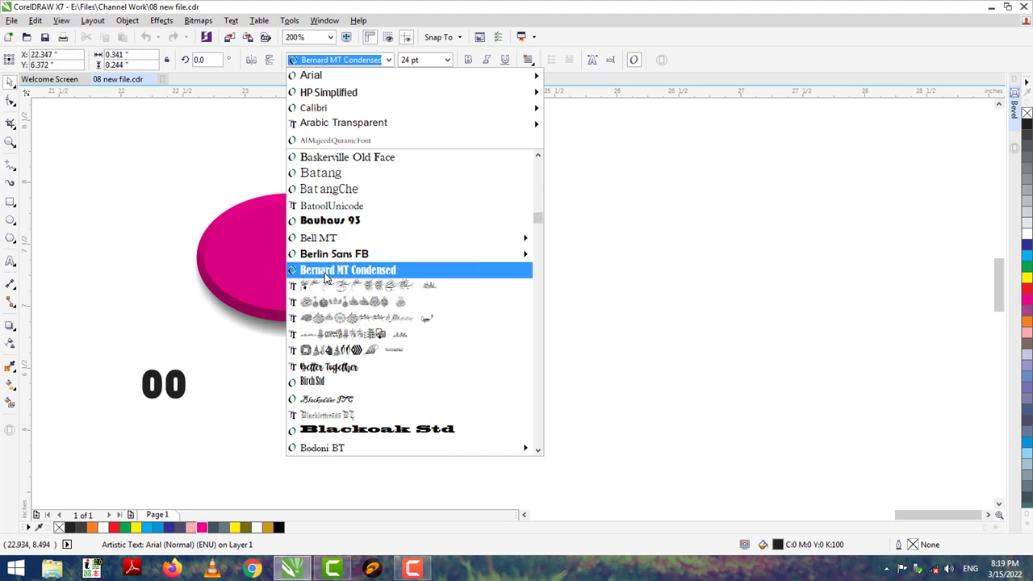
left_click(327, 271)
left_click_drag(171, 391, 315, 259)
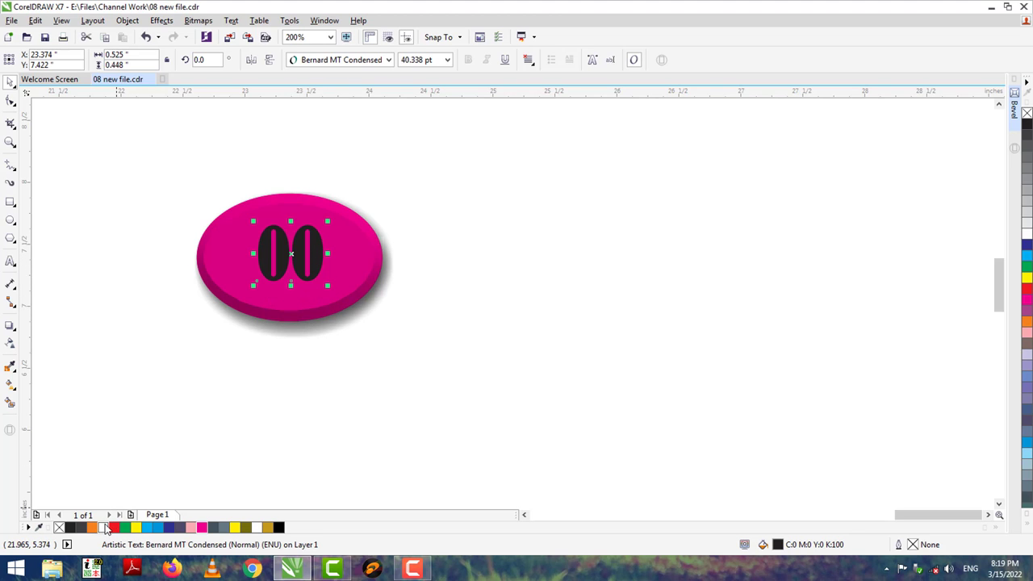
left_click(103, 528)
- Duplicate the oval with its "00" text to the right, repeating the copy to make a slightly overlapping row of five
left_click_drag(150, 192, 530, 445)
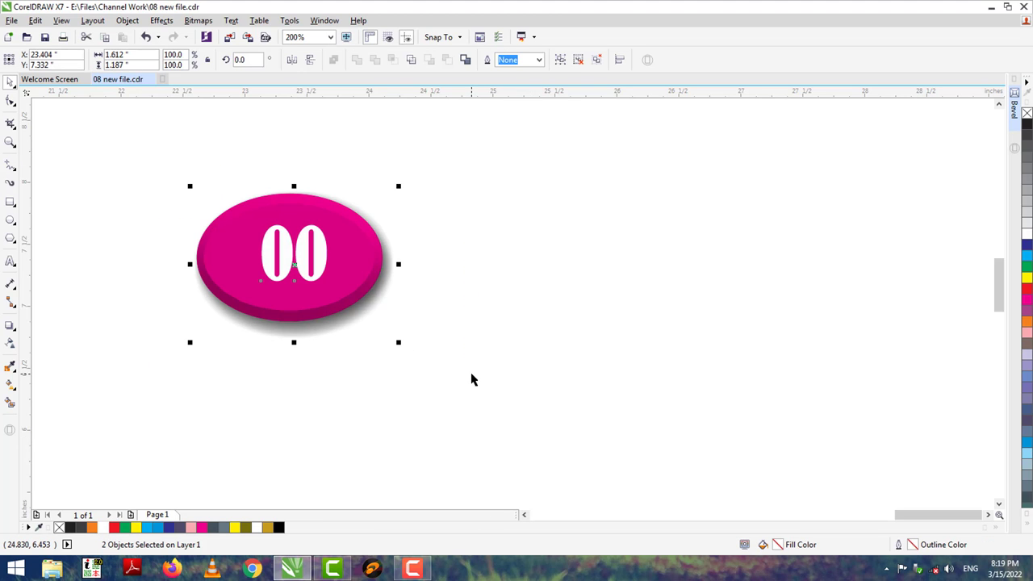
left_click_drag(248, 289, 391, 291)
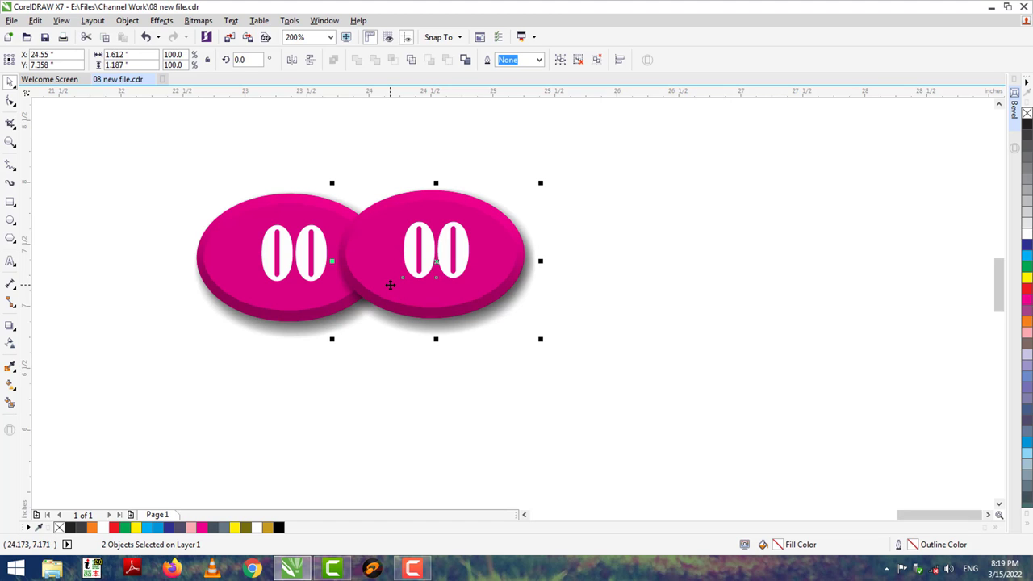
key("ctrl+r")
key("ctrl+r")
key("ctrl+r")
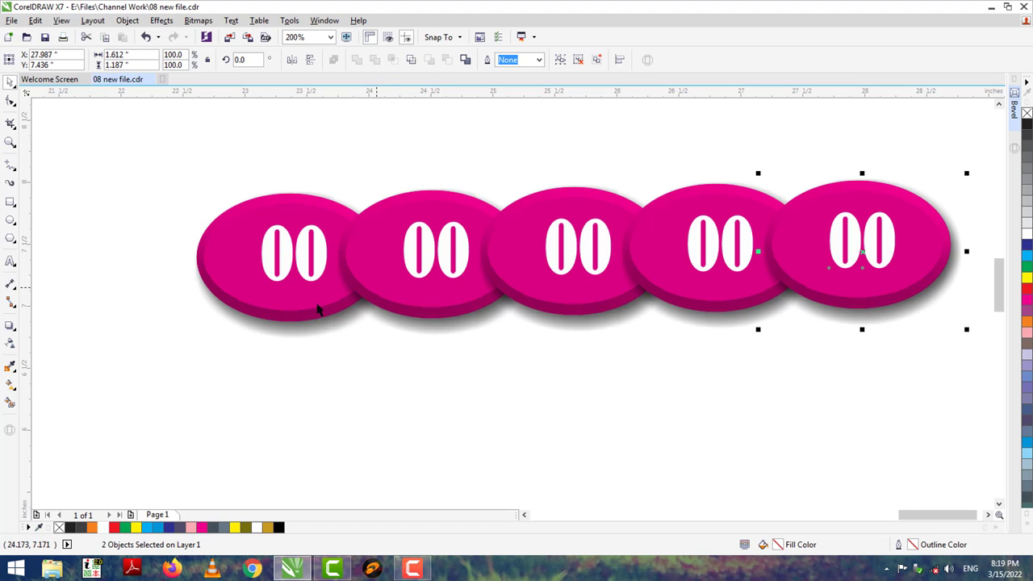
- Place a copy of the last "00" oval just before the left end of the row
left_click_drag(736, 144, 968, 357)
left_click_drag(881, 270, 115, 280)
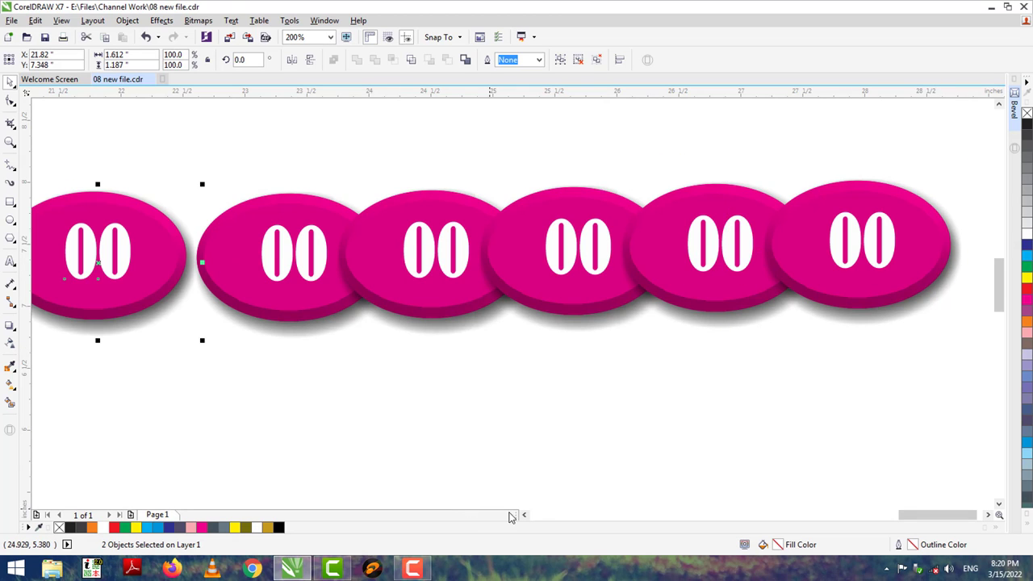
scroll(510, 517, "left", 3)
key("Escape")
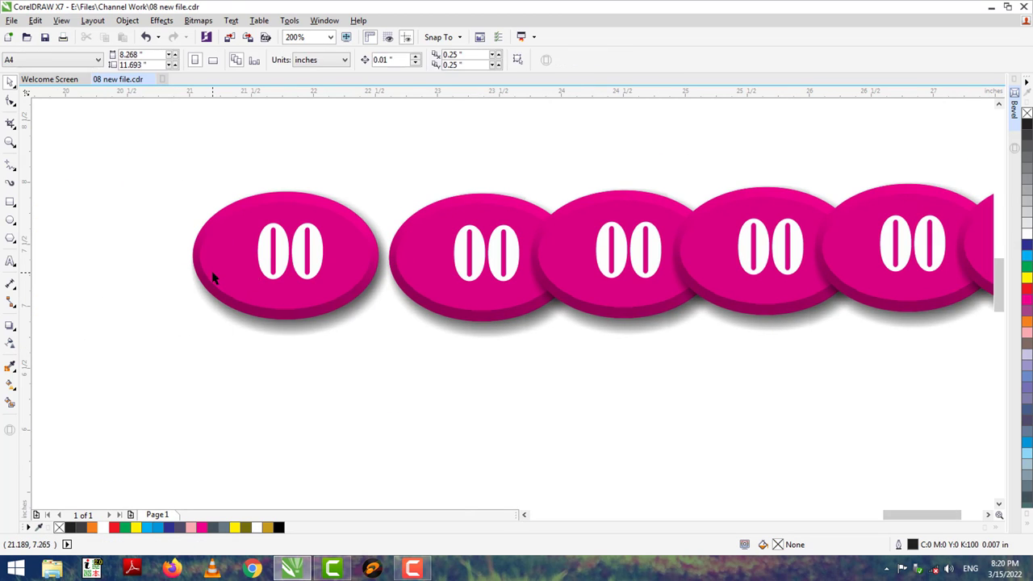
- Rotate the separate leftmost oval by about 89 degrees so it stands upright, keeping its text unrotated
left_click(213, 277)
left_click(211, 272)
left_click_drag(183, 342, 374, 380)
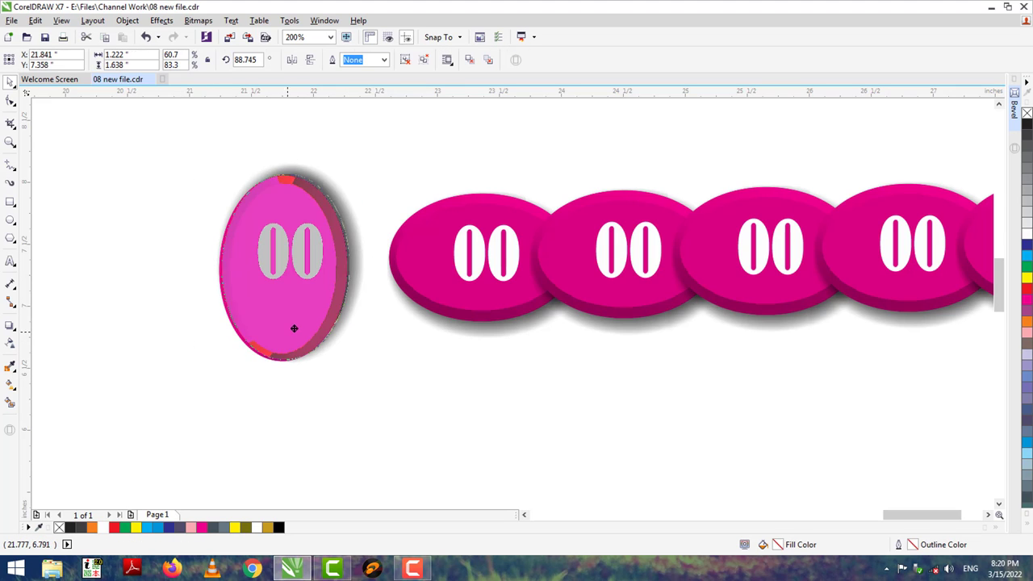
- Shorten the upright oval's text to a single "0" and centre it horizontally on the oval
double_click(318, 261)
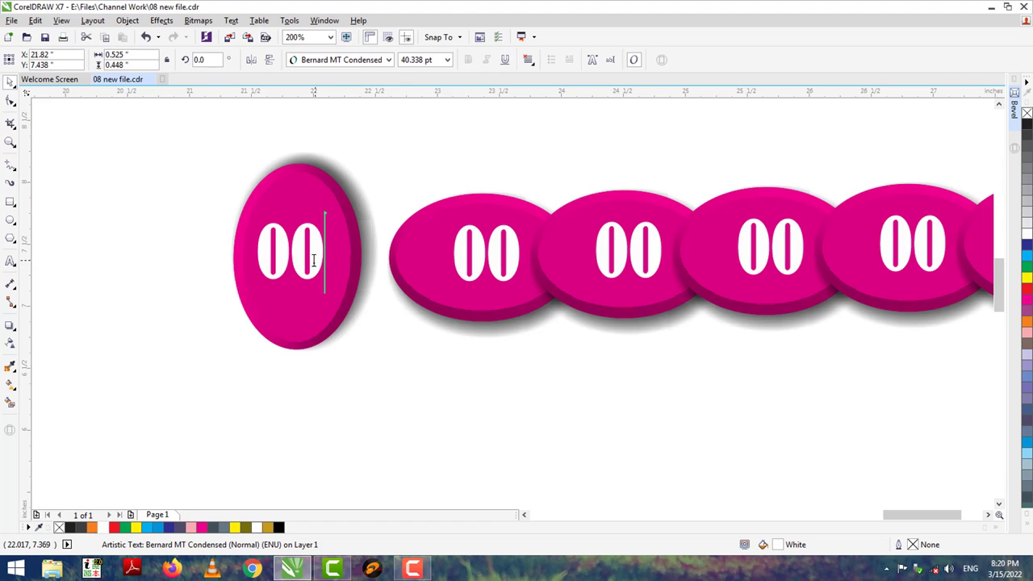
key("BackSpace")
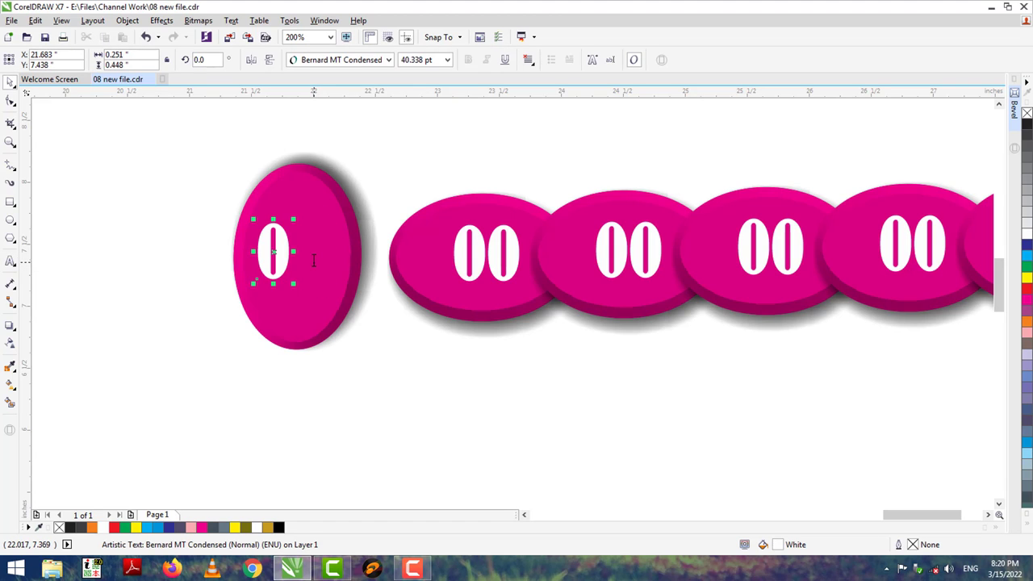
key("ctrl+space")
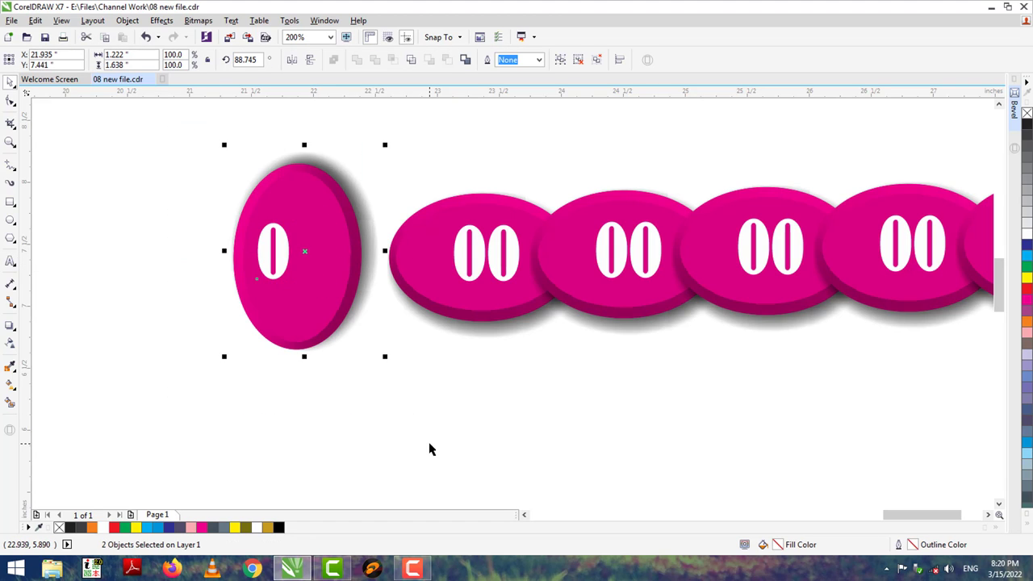
key("c")
left_click(301, 320)
left_click(293, 266)
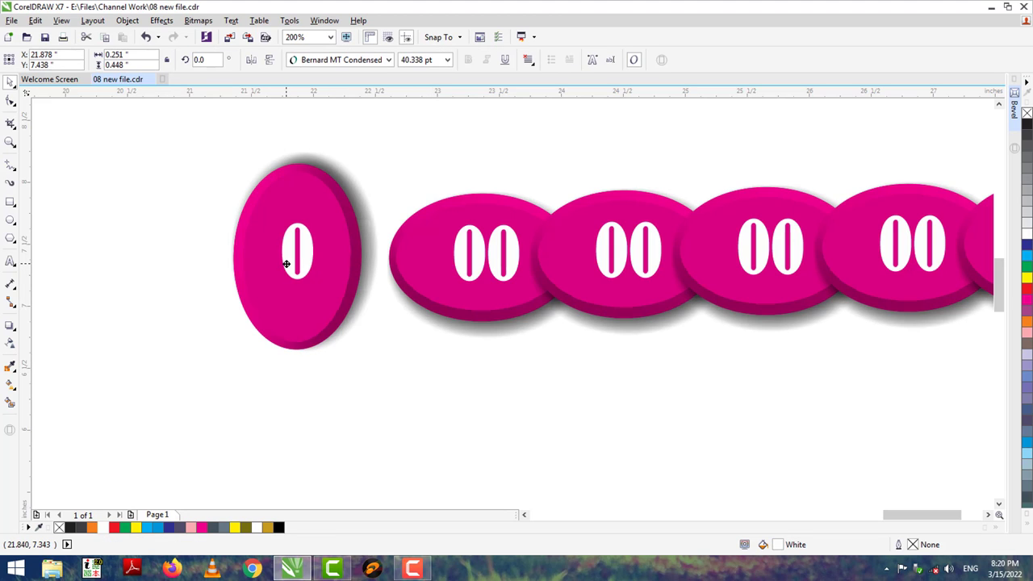
- Enlarge the upright oval's "0" to about 66 pt and re-centre it on the oval
left_click_drag(315, 285, 341, 325)
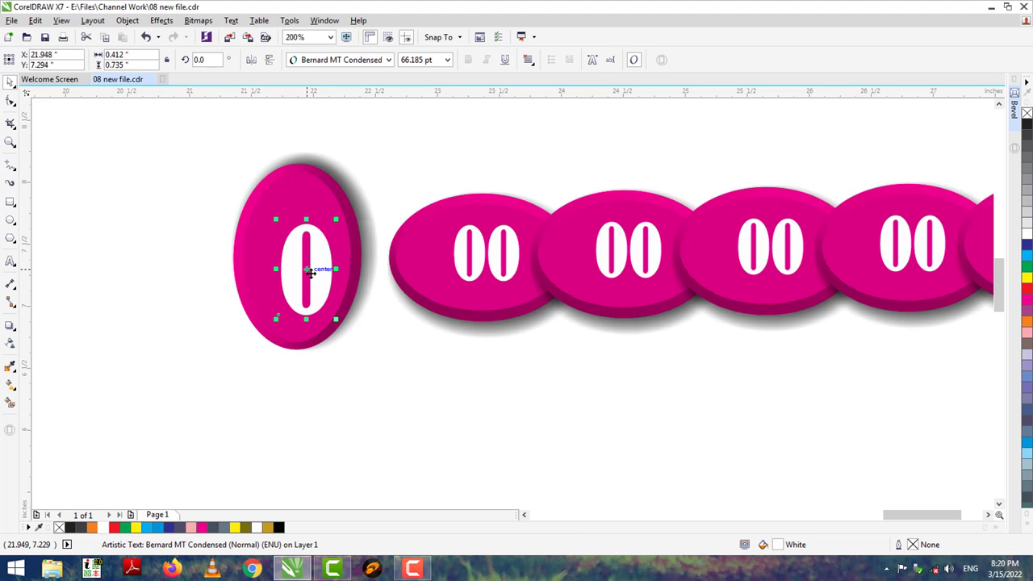
left_click_drag(311, 274, 306, 253)
- Move the whole oval row with its texts about 3.1 inches right and 0.4 inch down, away from the existing chart
scroll(306, 252, "down", 2)
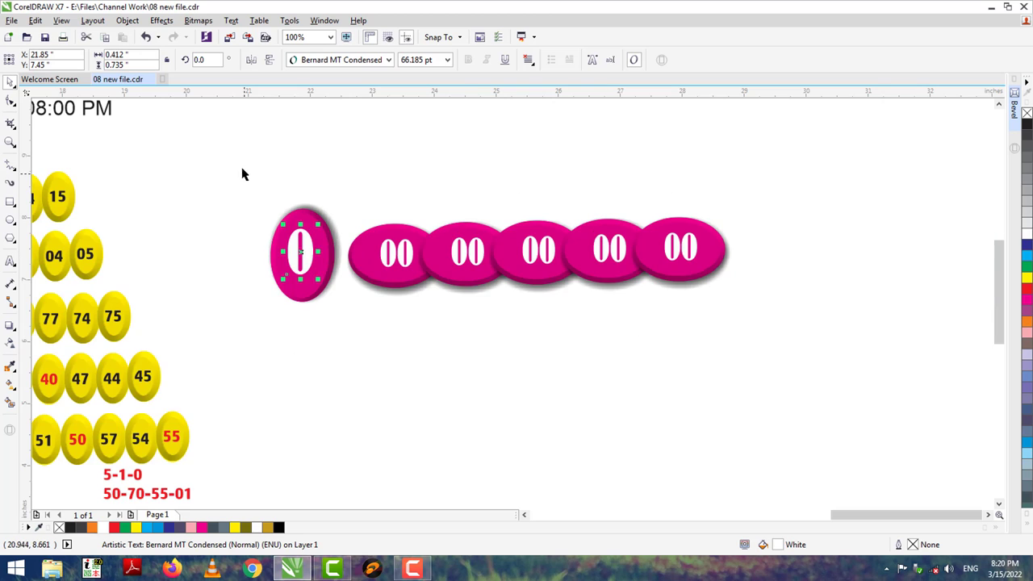
left_click_drag(242, 169, 772, 369)
left_click_drag(420, 268, 609, 293)
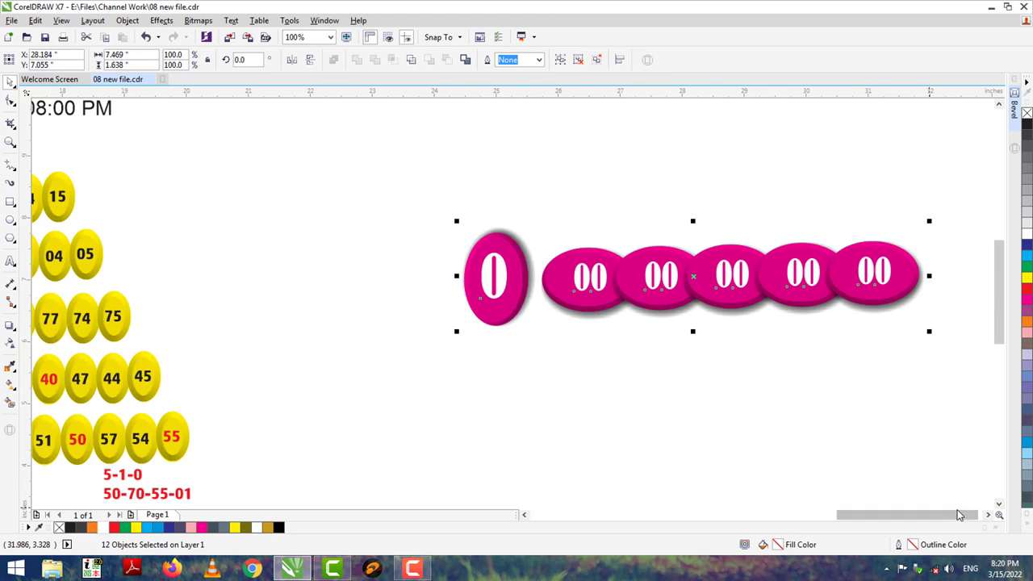
- Duplicate the row about 0.75 inch right and 1.3 inches down, repeating the copy to make five staggered rows
left_click(988, 514)
left_click_drag(674, 290, 710, 372)
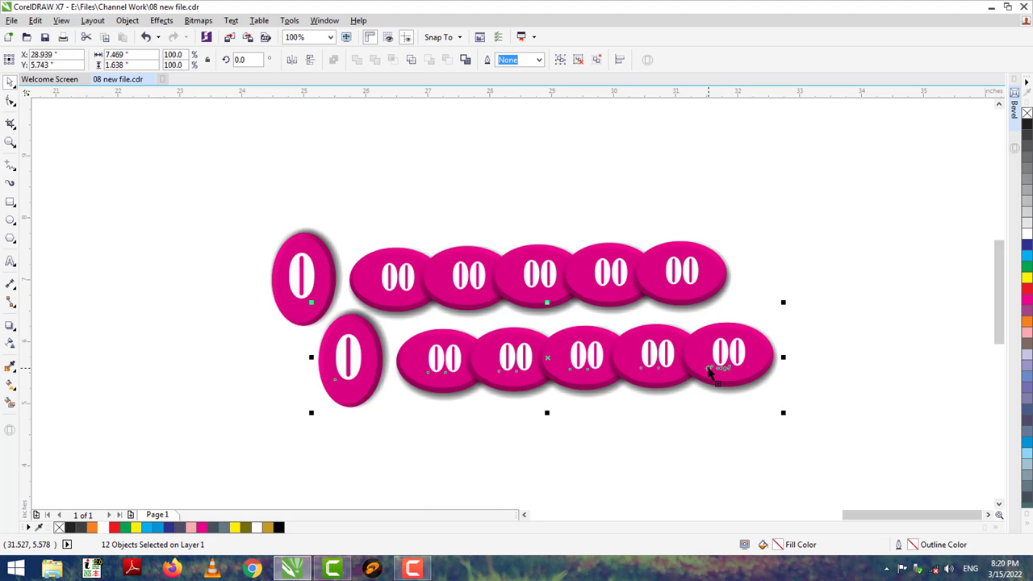
key("ctrl+r")
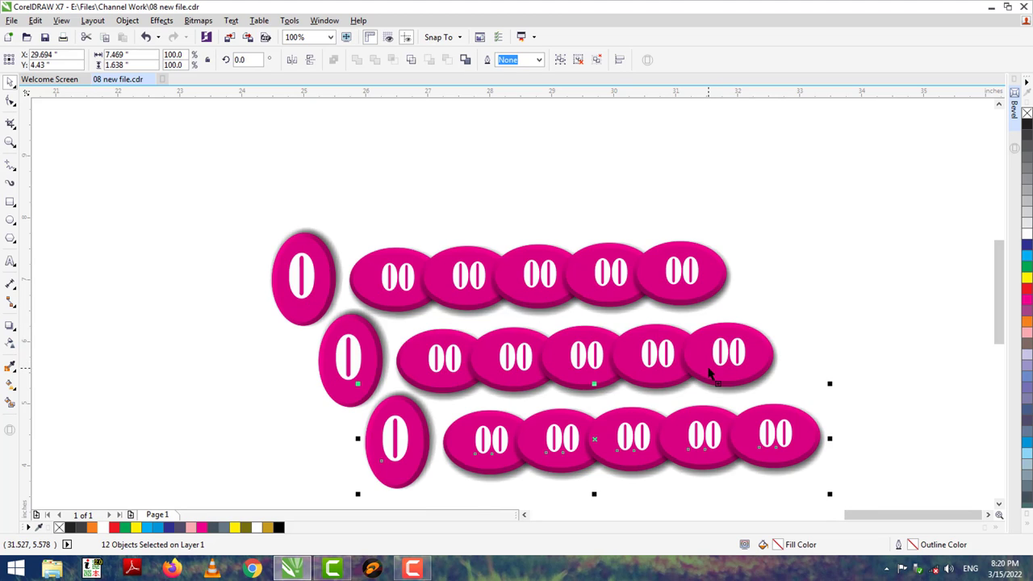
key("ctrl+r")
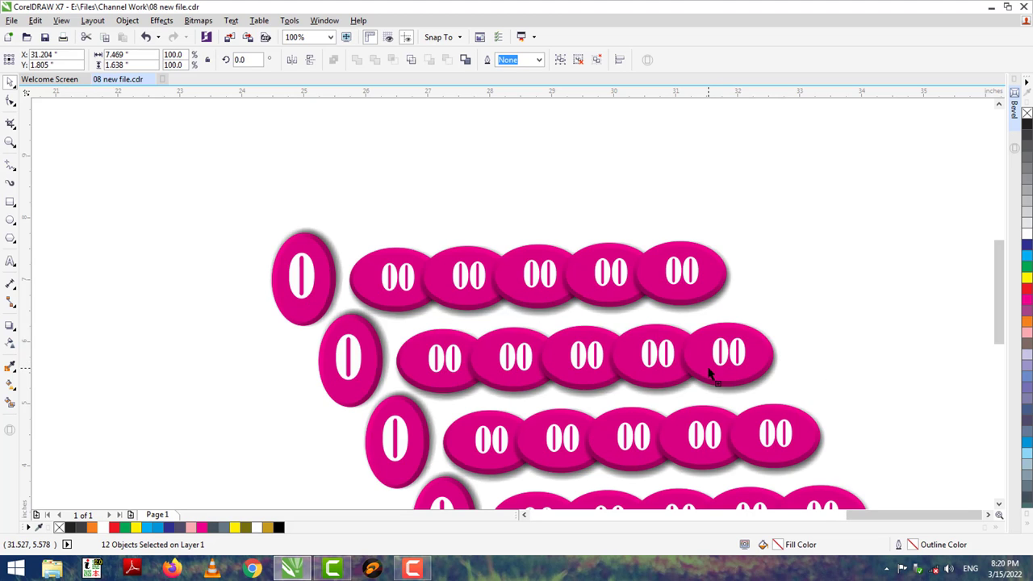
left_click(1000, 504)
key("ctrl+r")
left_click(1000, 504)
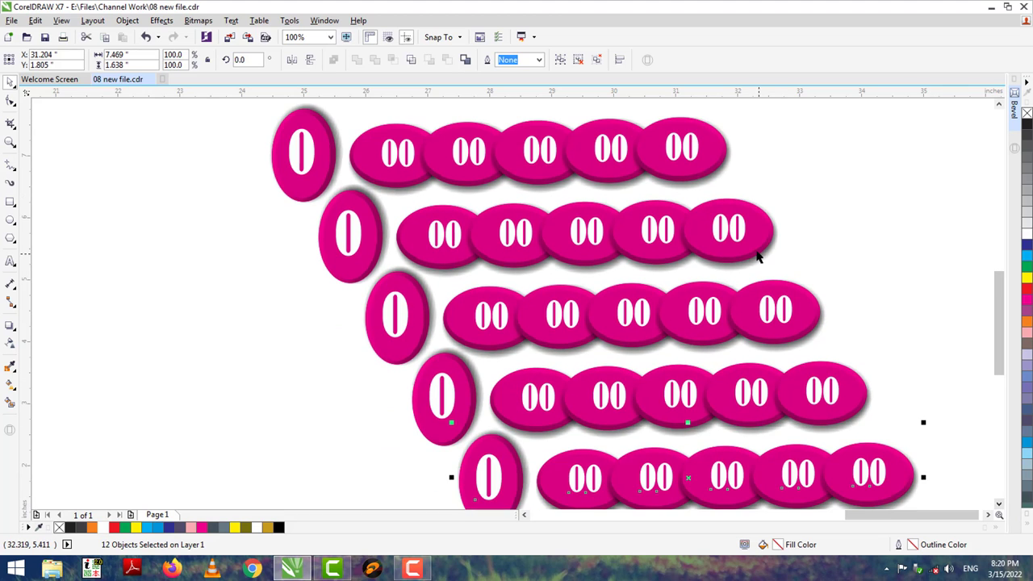
left_click(879, 196)
- Replace the digit on the first row's upright oval with "9"
left_click(999, 104)
left_click(999, 104)
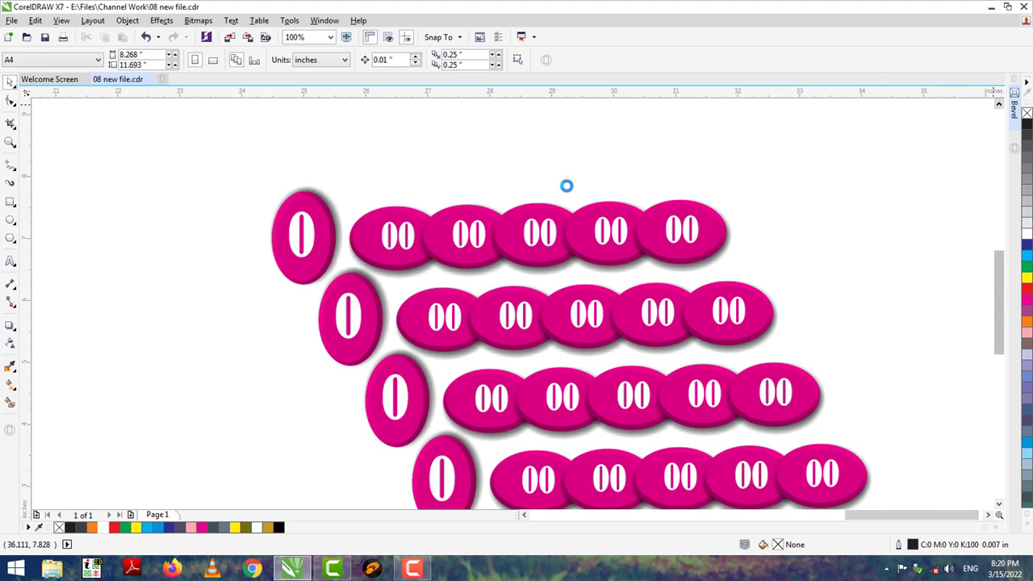
scroll(294, 242, "up", 1)
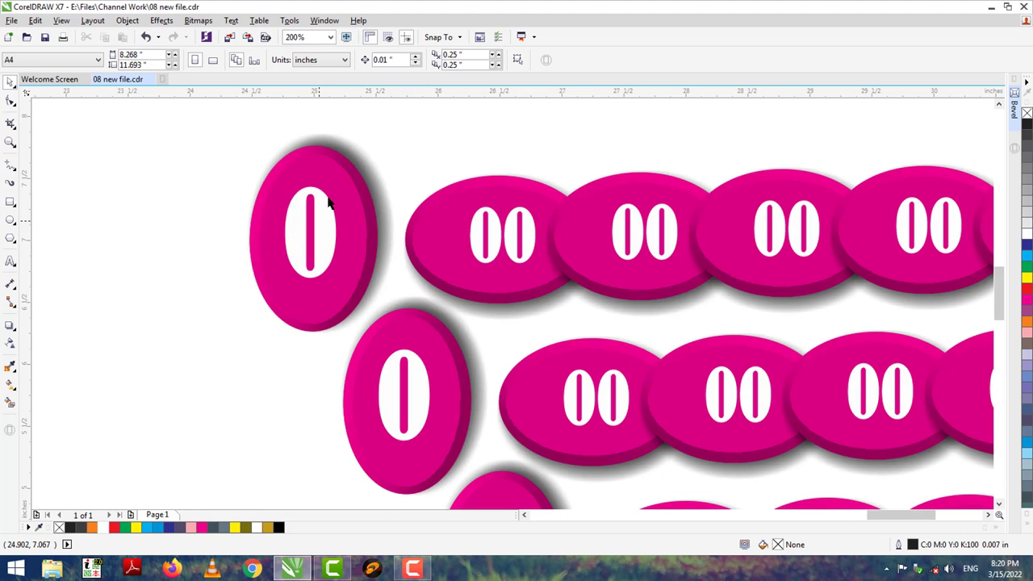
double_click(337, 226)
double_click(335, 218)
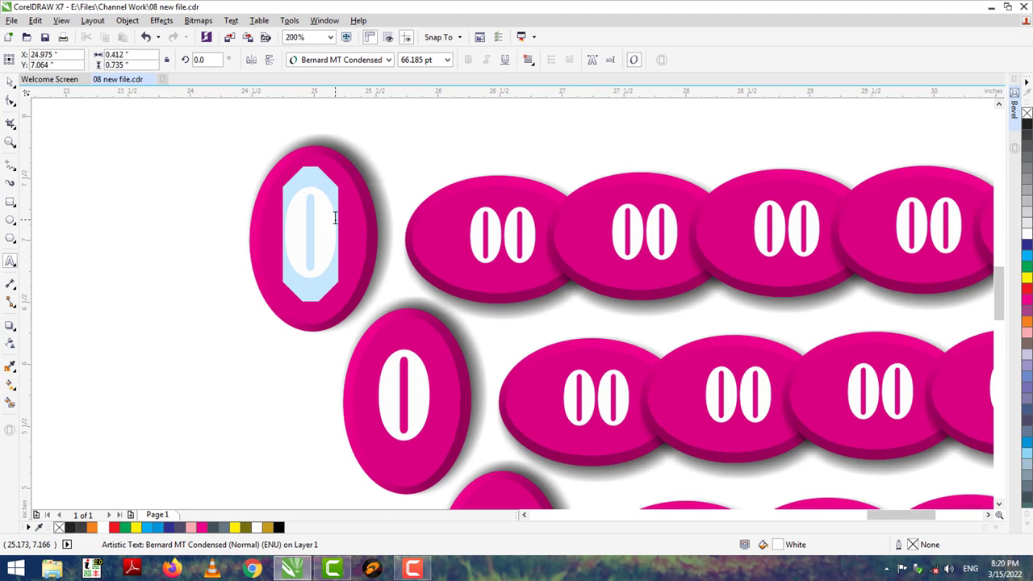
scroll(334, 221, "up", 1)
type("9")
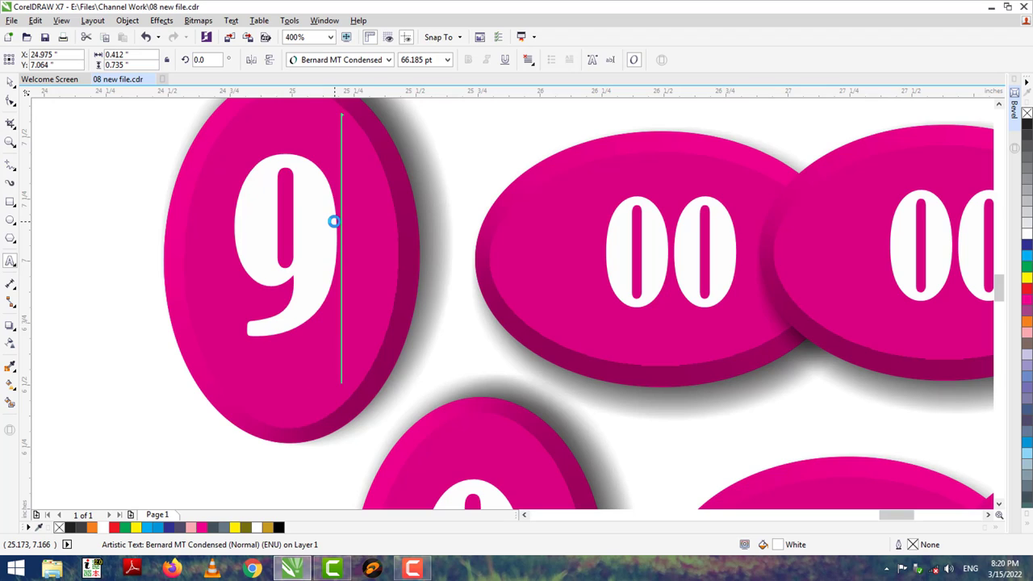
- Change the texts on the first row's first two horizontal ovals to "90" and "99"
left_click(662, 255)
double_click(662, 255)
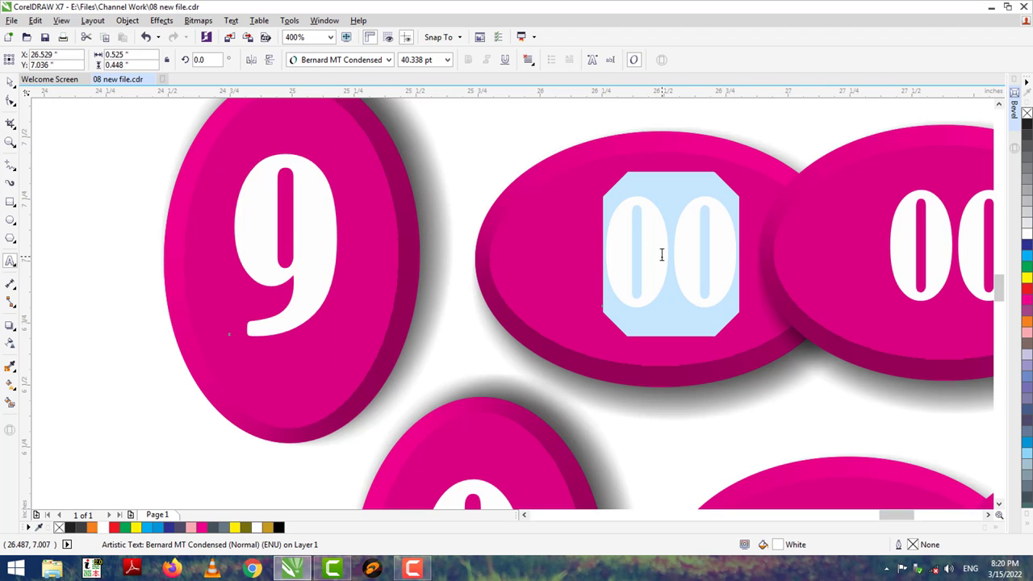
type("90")
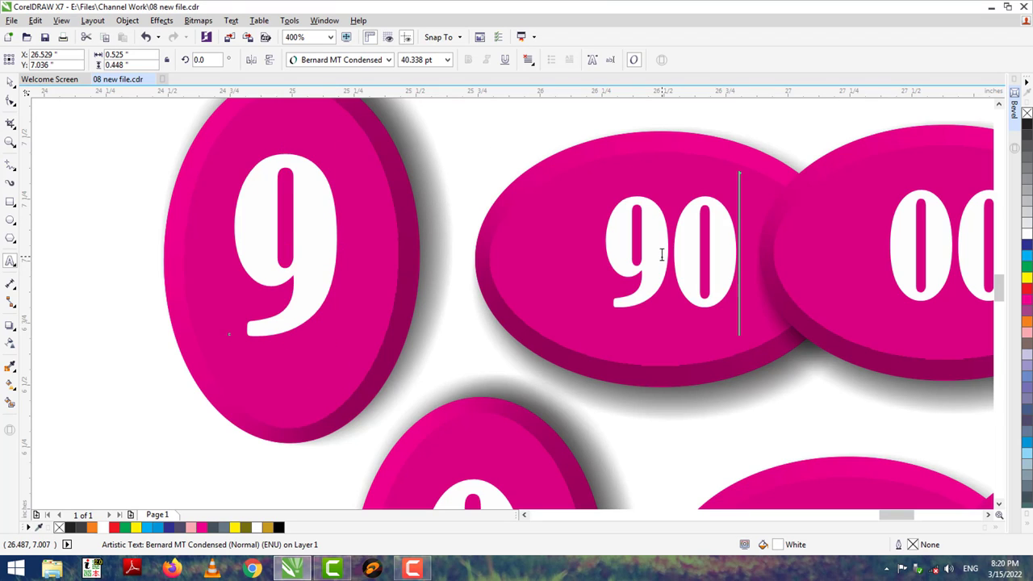
key("Escape")
left_click(987, 514)
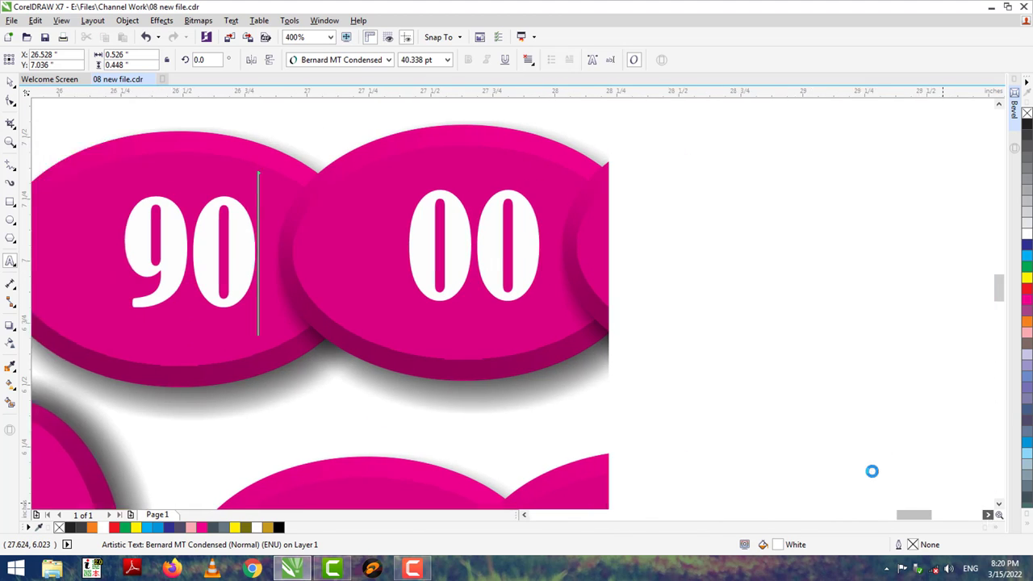
double_click(390, 255)
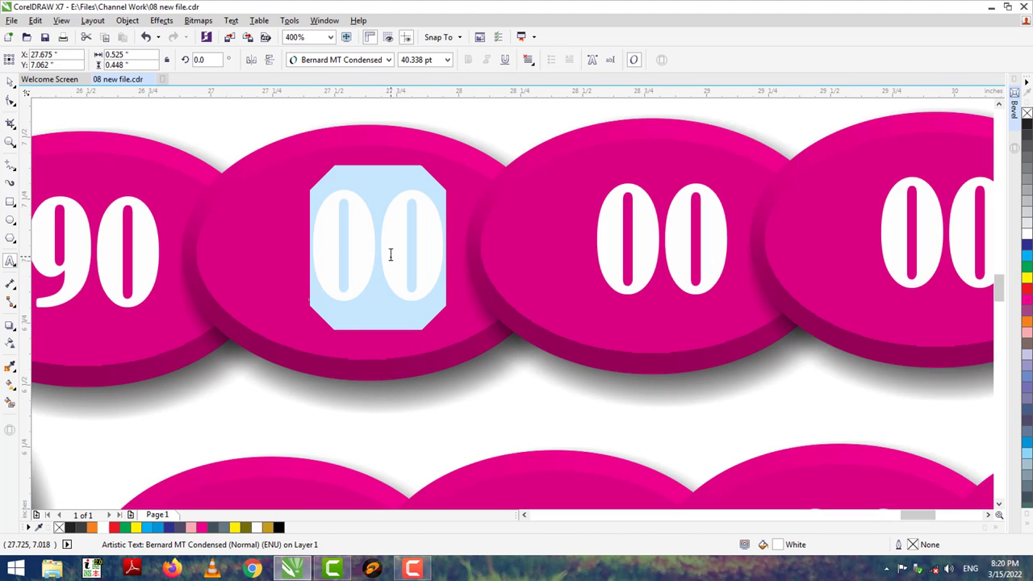
type("99")
key("Escape")
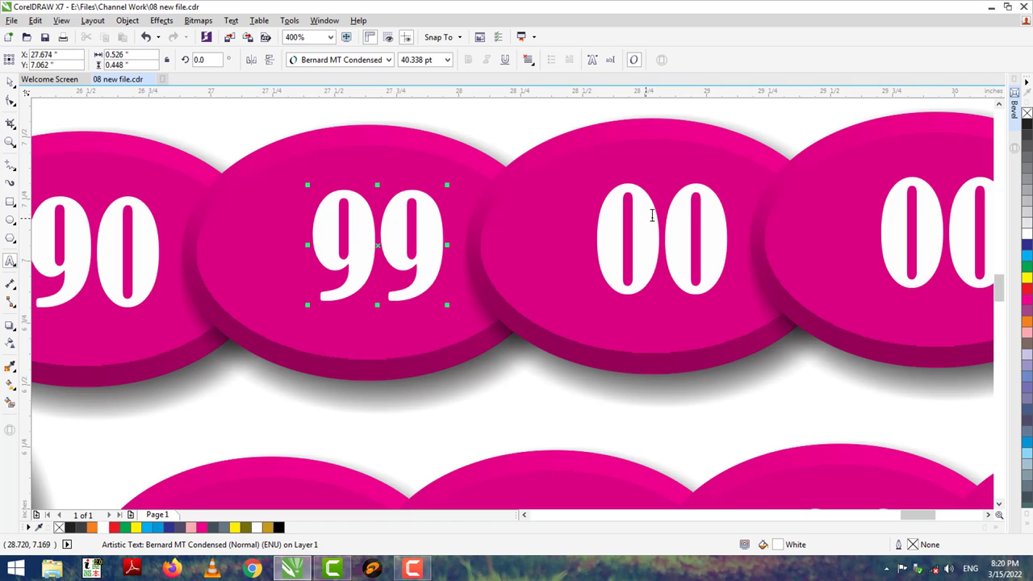
- Change the texts on the first row's last three horizontal ovals to "95", "98" and "94"
double_click(652, 216)
type("95")
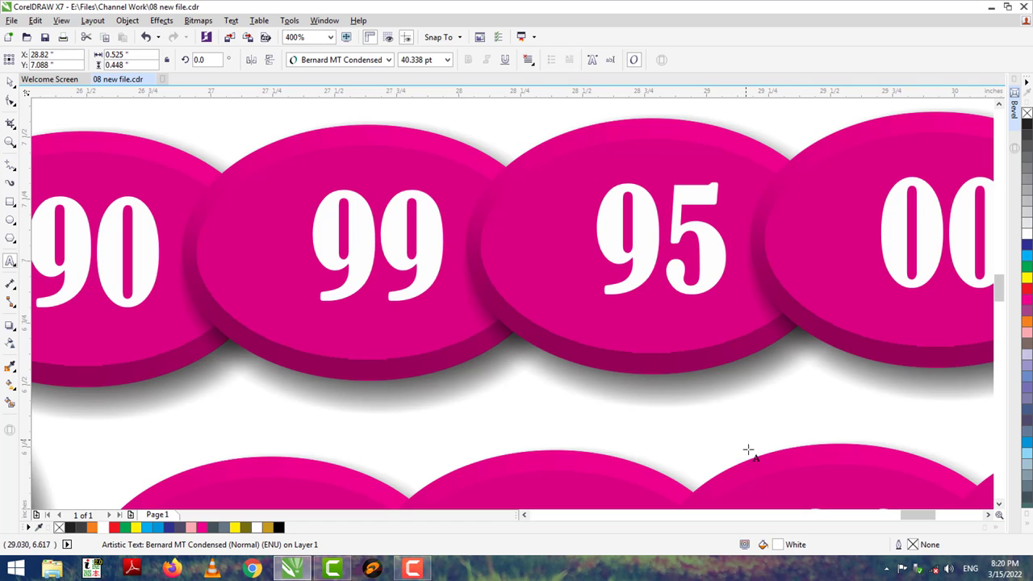
key("Escape")
left_click(990, 515)
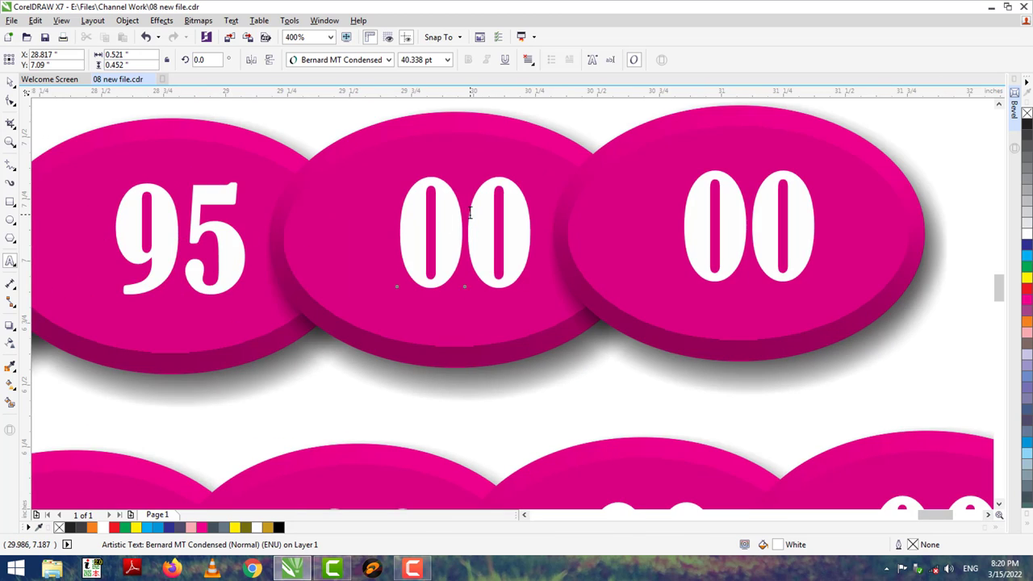
double_click(470, 212)
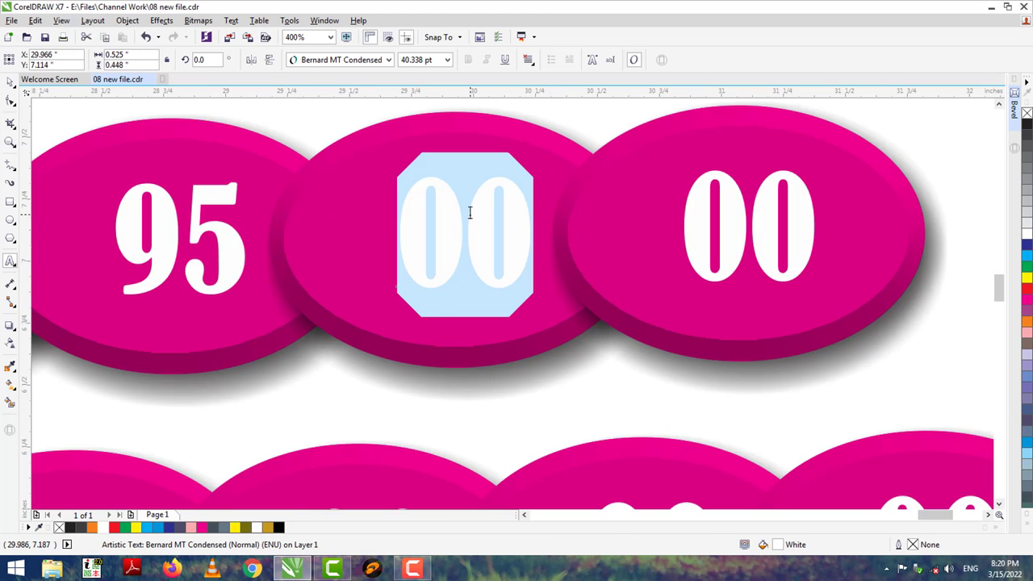
type("98")
double_click(753, 213)
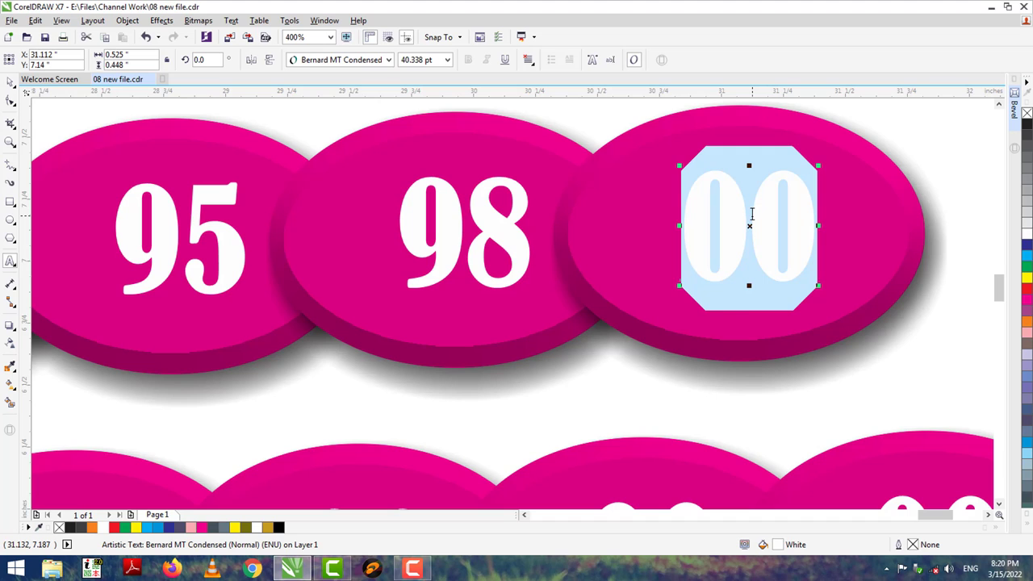
type("94")
key("Escape")
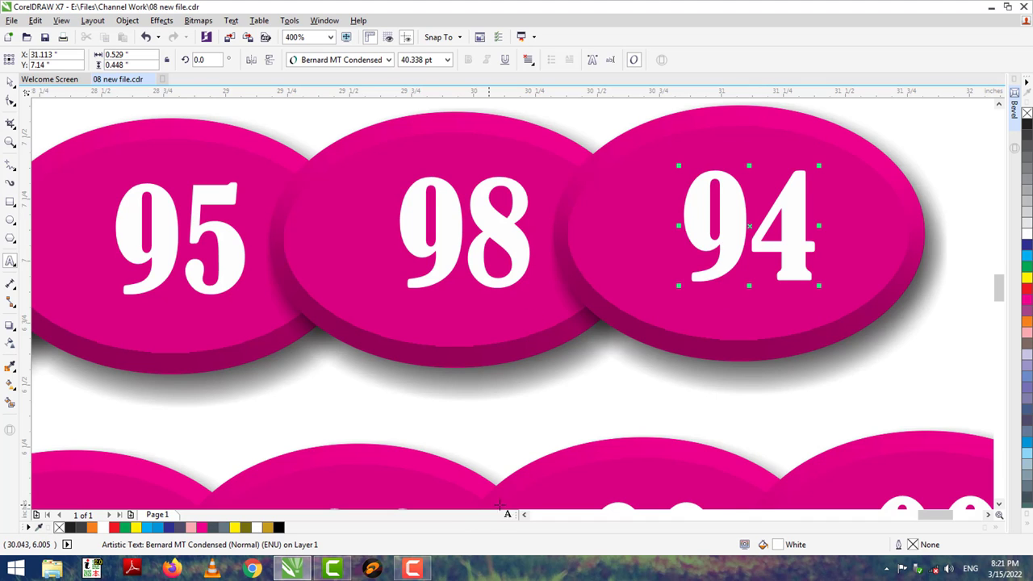
- Leave "0" on the second row's upright oval and change its first horizontal oval's text to "09"
scroll(521, 515, "left", 5)
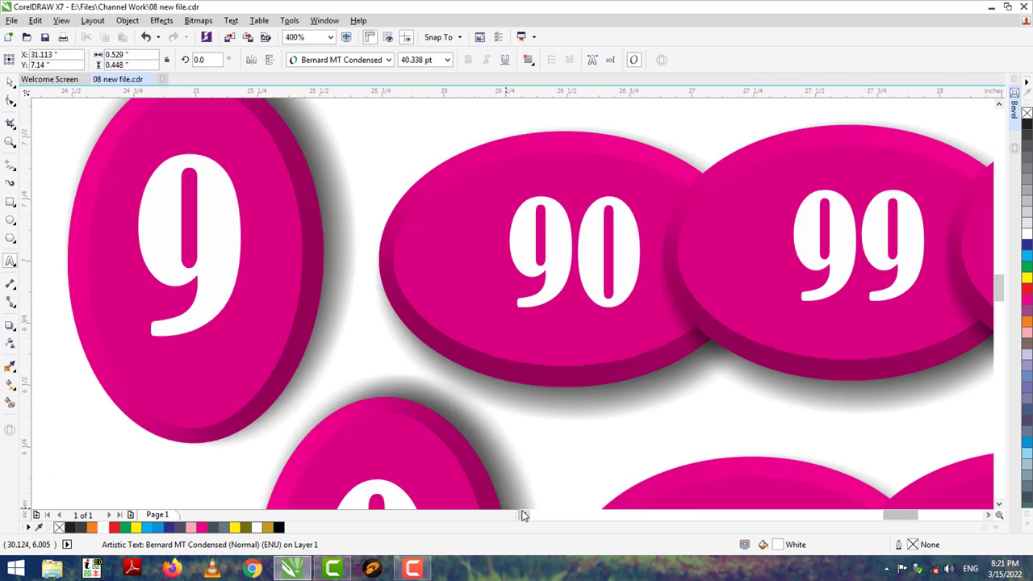
scroll(522, 515, "left", 2)
scroll(997, 504, "down", 6)
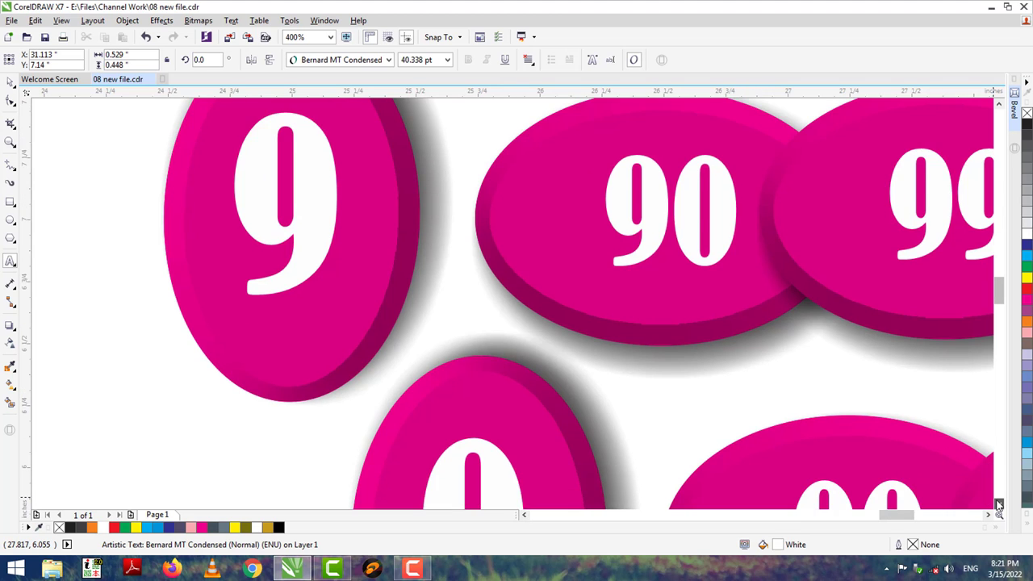
left_click(518, 221)
key("ctrl+a")
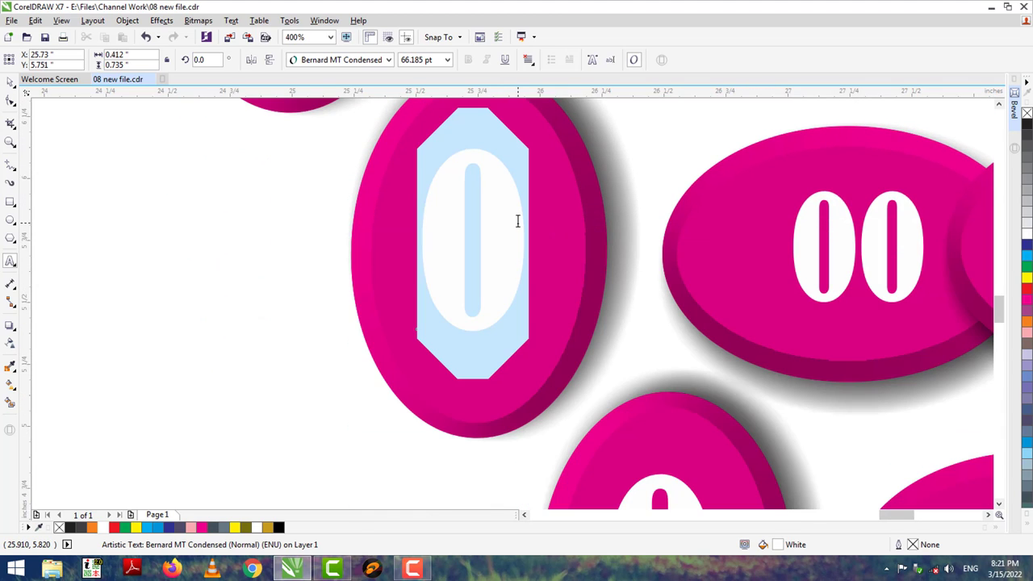
left_click(517, 221)
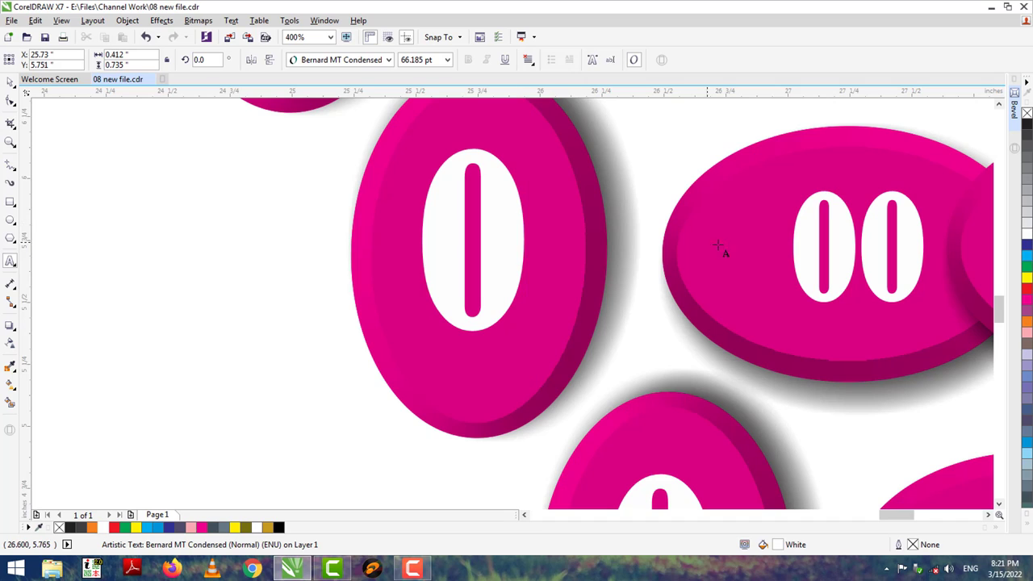
double_click(840, 246)
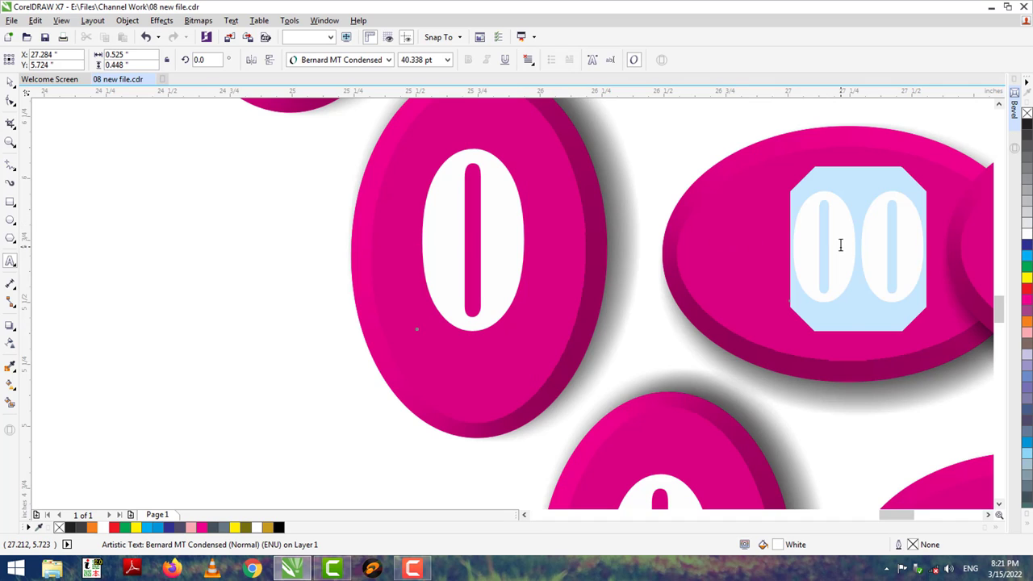
type("09")
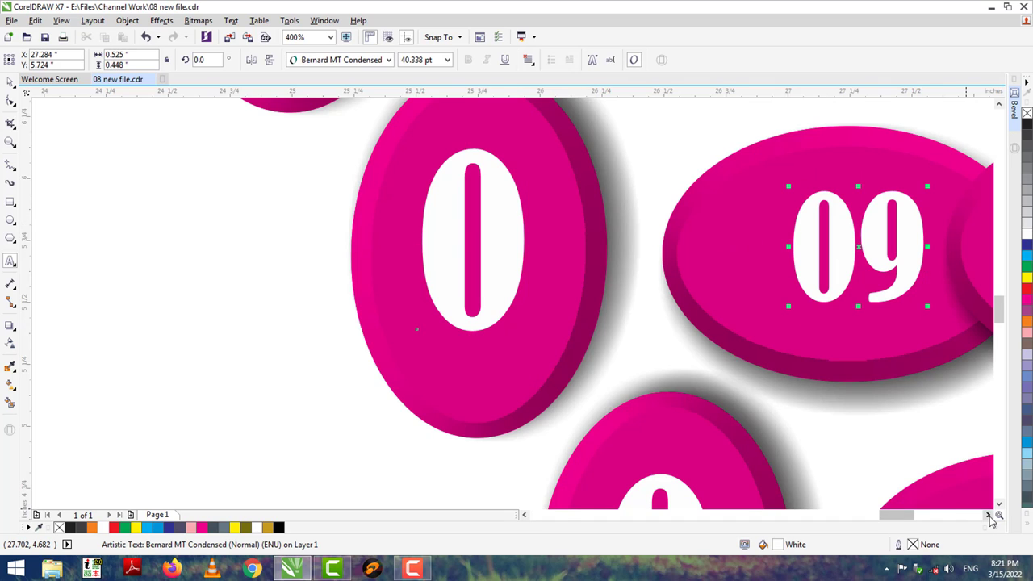
- Retype "00" on the second row's second horizontal oval and set the third one's text to "05"
scroll(362, 270, "right", 5)
double_click(474, 248)
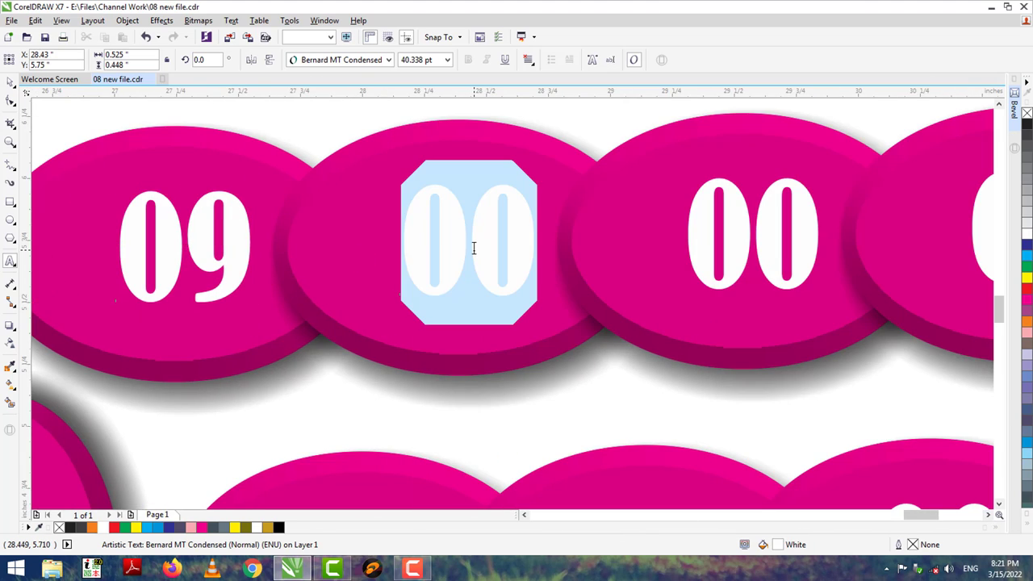
type("00")
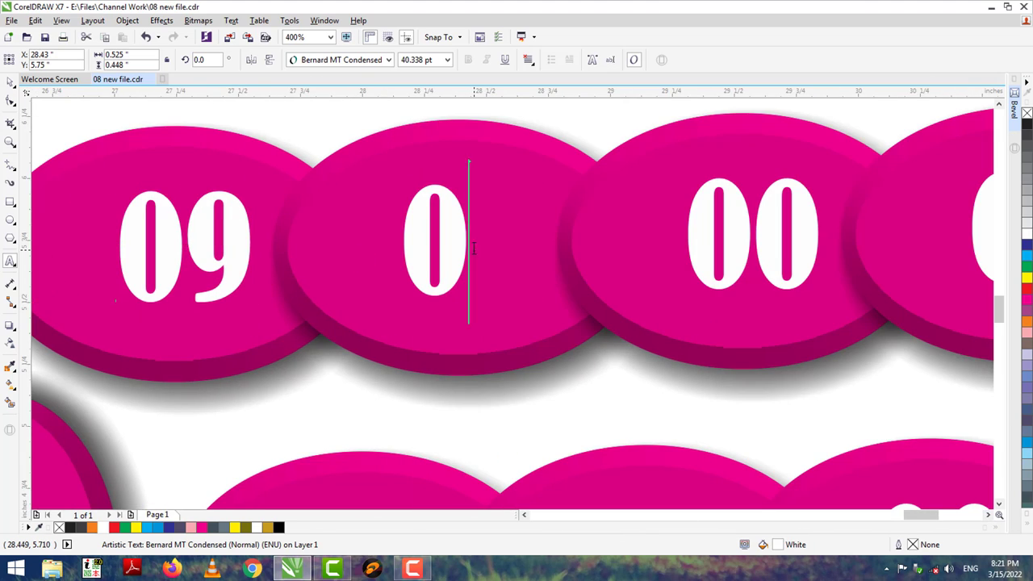
double_click(758, 244)
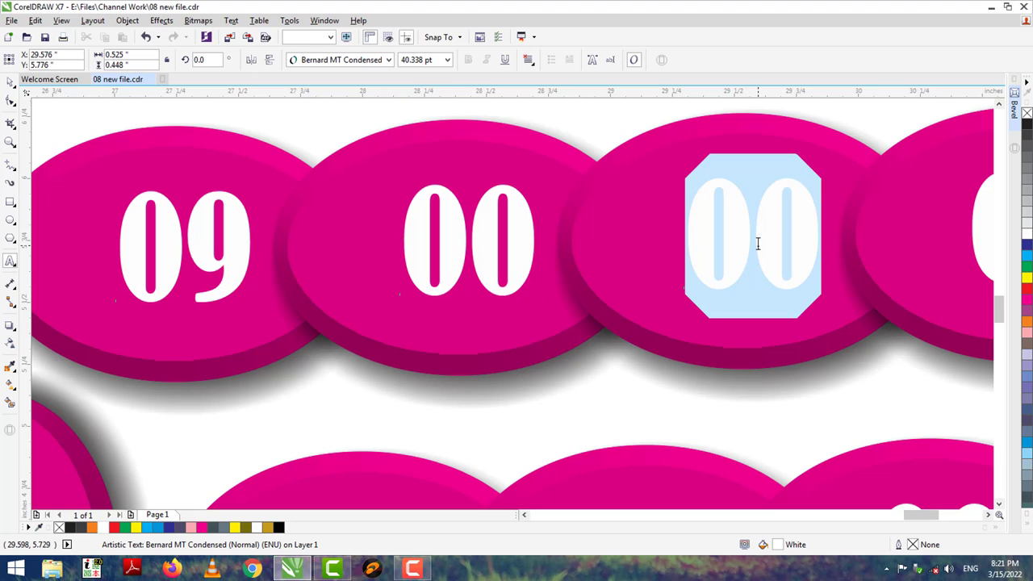
type("05")
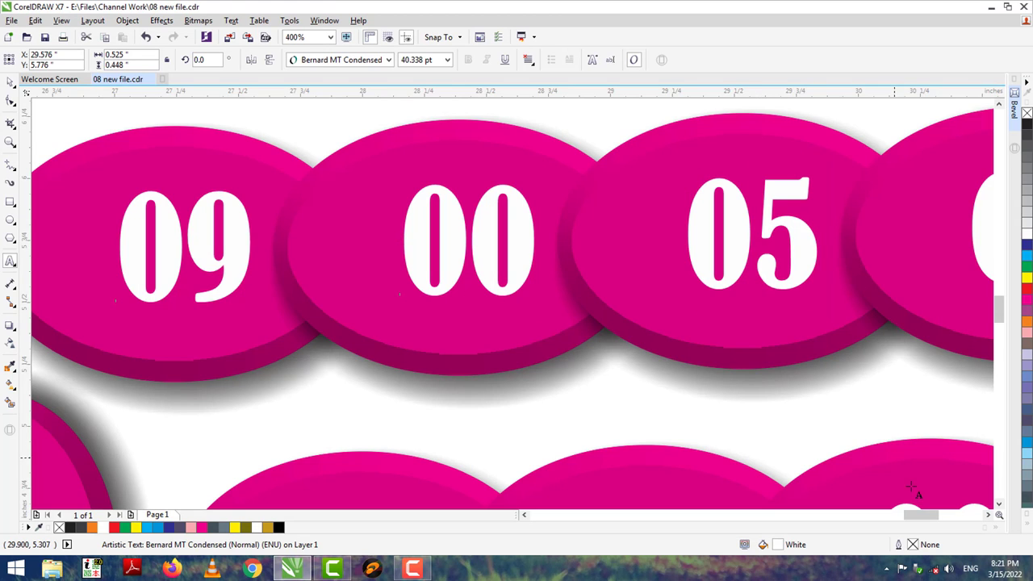
- Change the texts on the second row's last two horizontal ovals to "08" and "04"
left_click(988, 514)
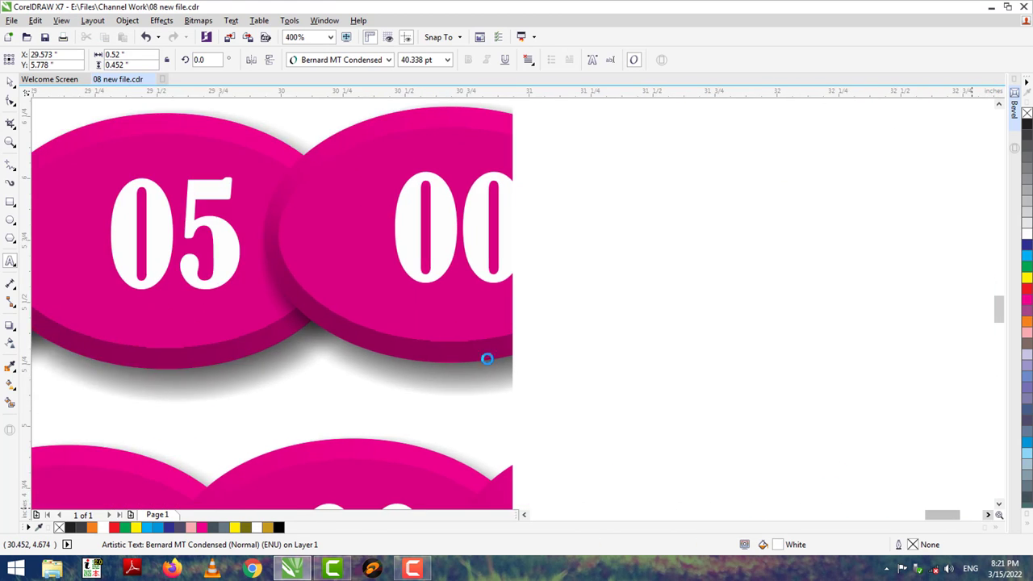
double_click(465, 230)
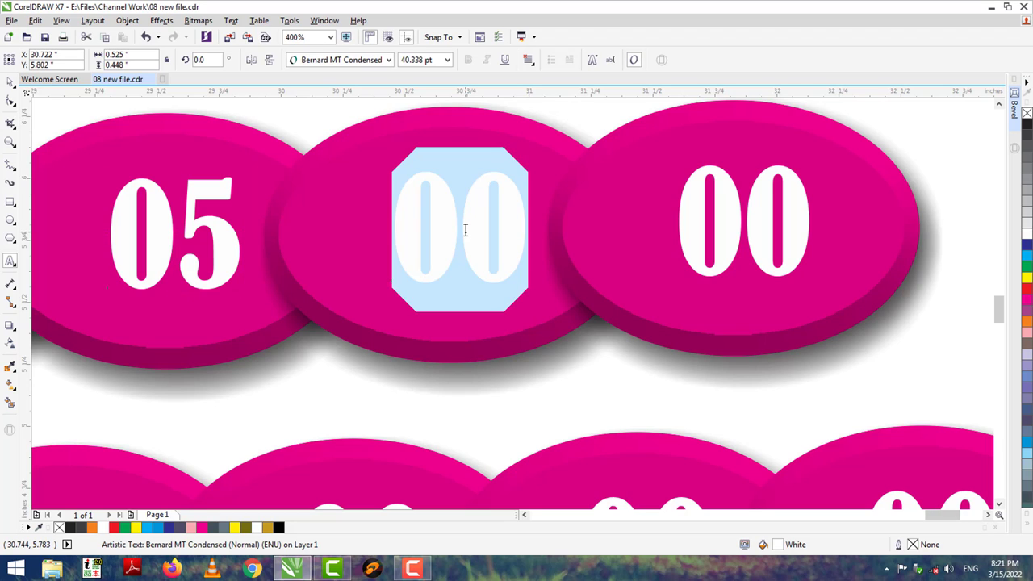
type("08")
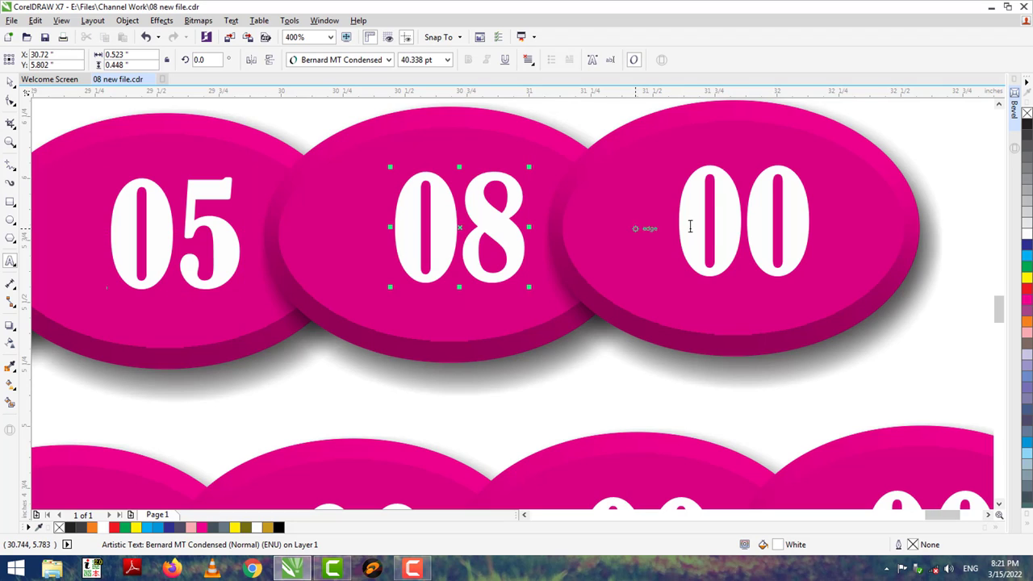
double_click(738, 229)
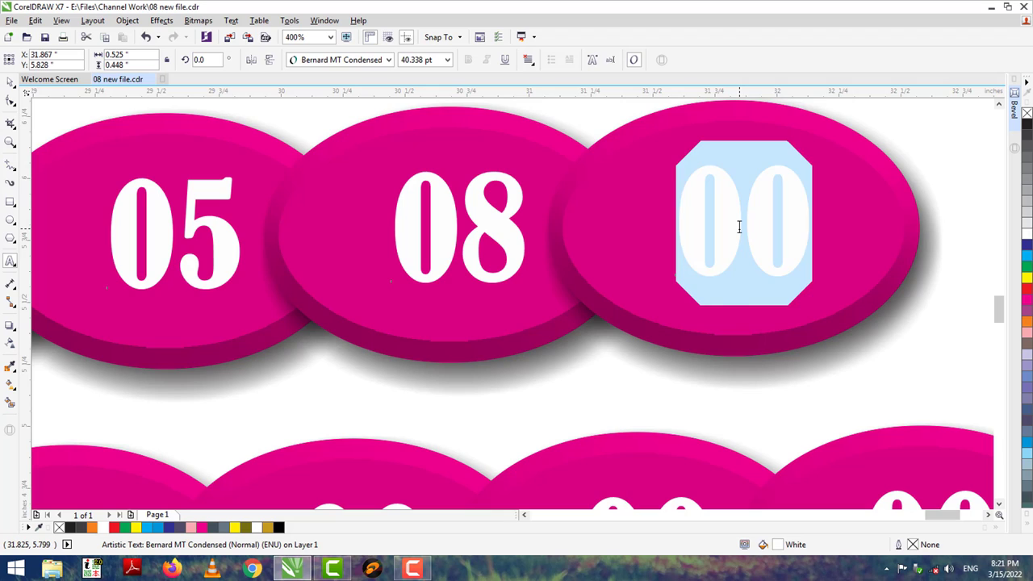
type("04")
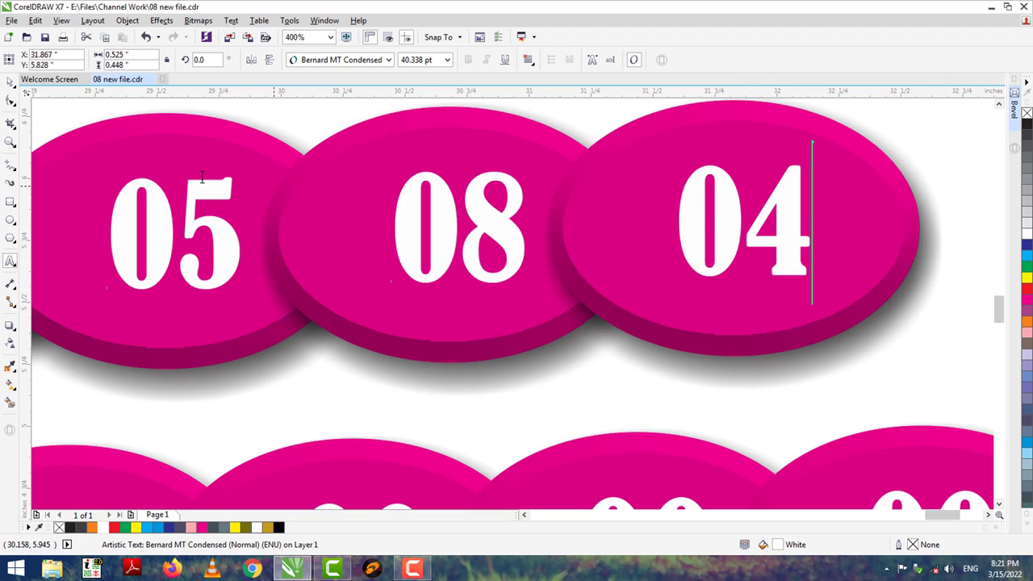
left_click(10, 81)
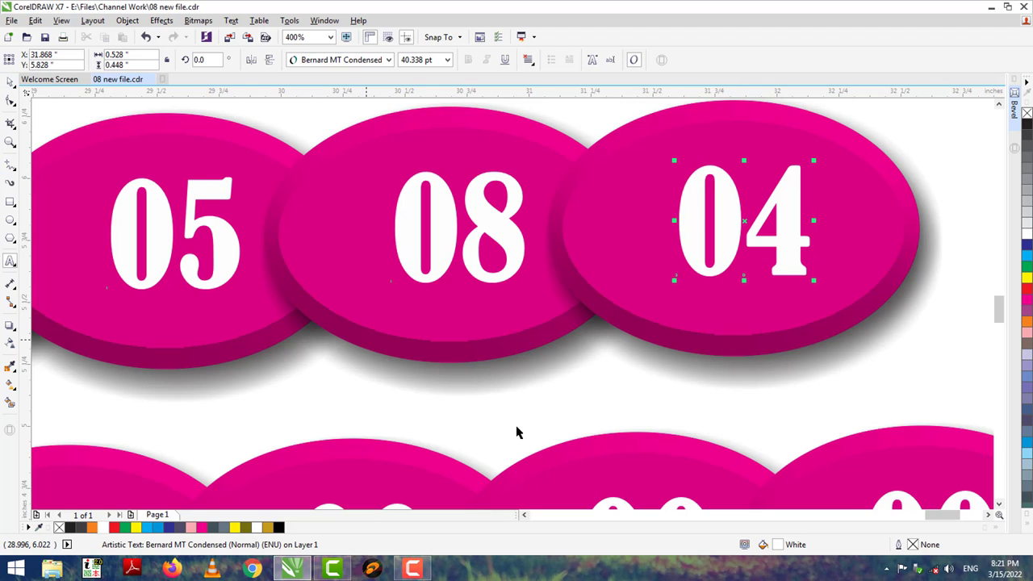
- Fill the "0" on the second row's upright oval with yellow
left_click(524, 514)
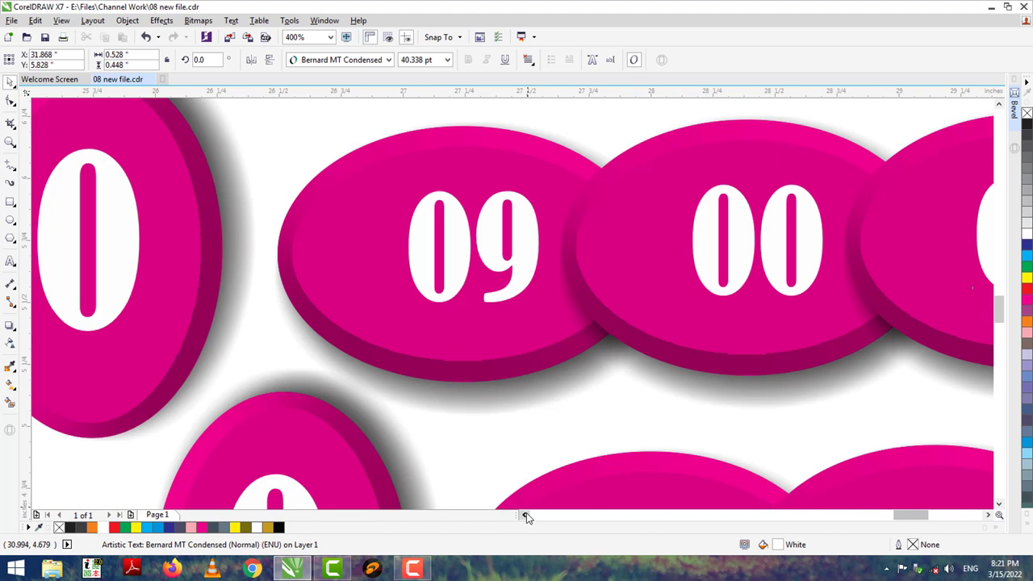
left_click(525, 517)
left_click(525, 516)
double_click(484, 266)
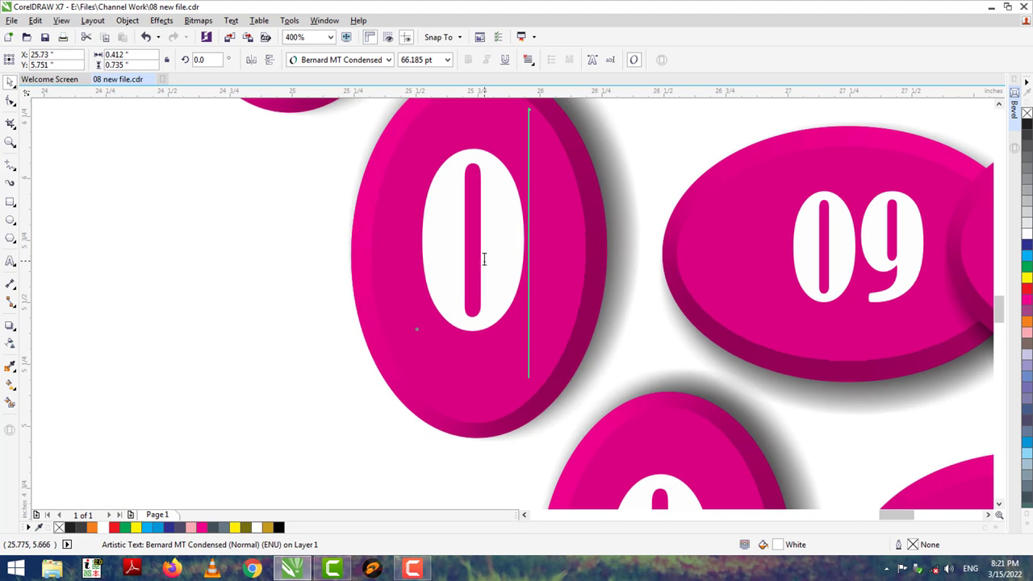
double_click(484, 259)
left_click(234, 527)
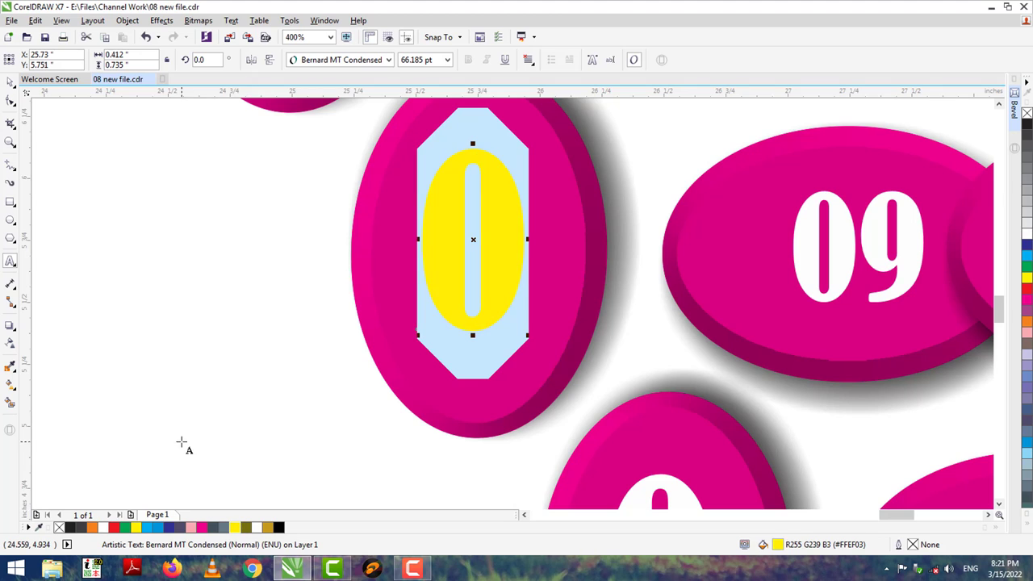
left_click(225, 379)
- Change the digit on the third row's upright oval to "5" and fill it with yellow
left_click(996, 502)
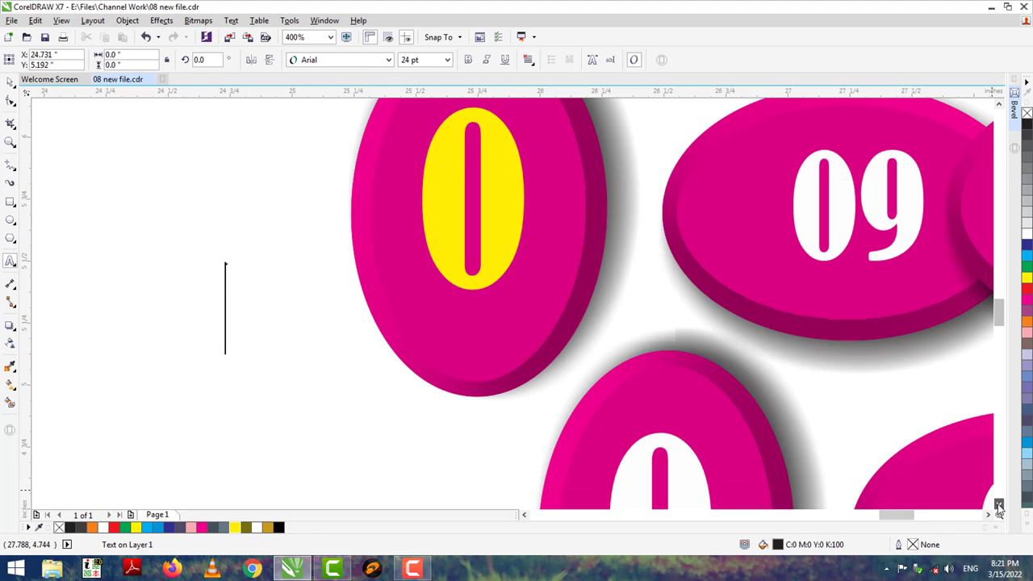
left_click(996, 502)
double_click(693, 275)
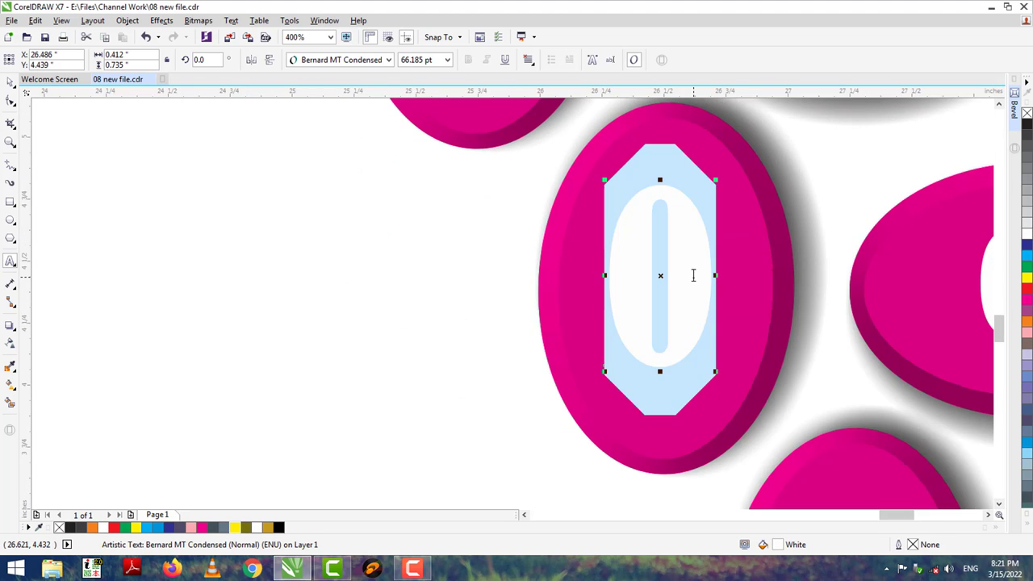
type("5")
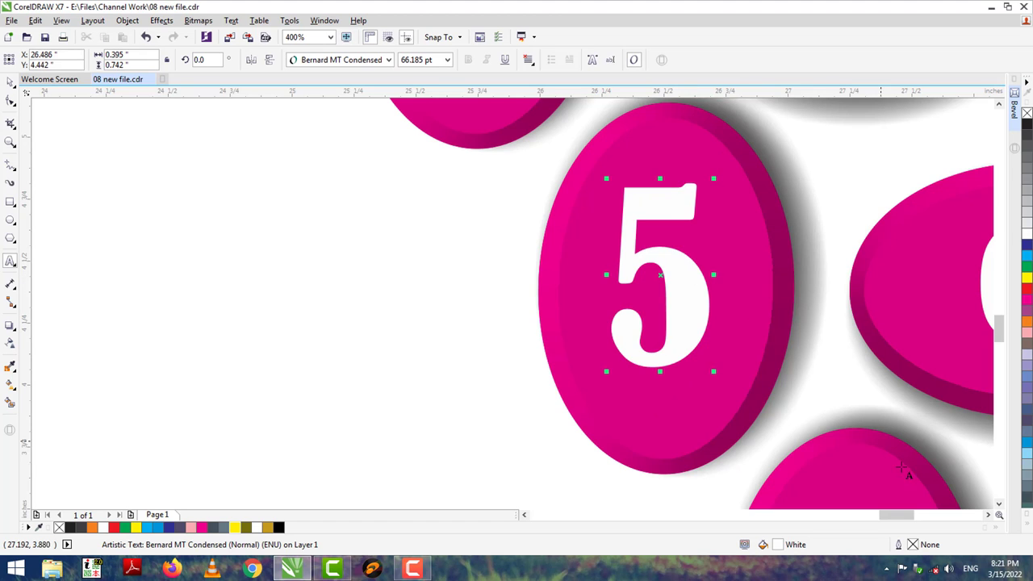
left_click(986, 515)
left_click(986, 515)
left_click(986, 515)
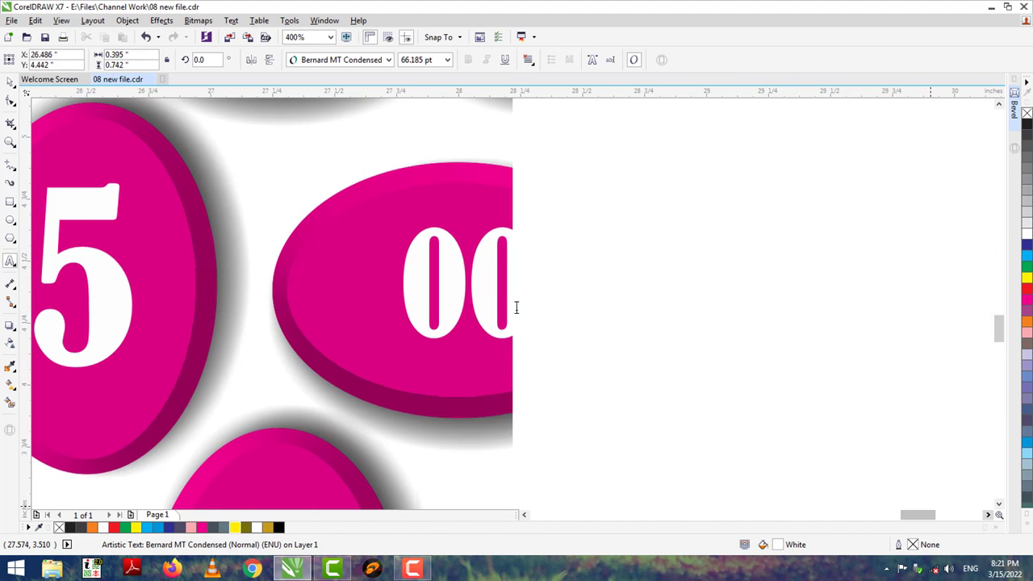
double_click(473, 304)
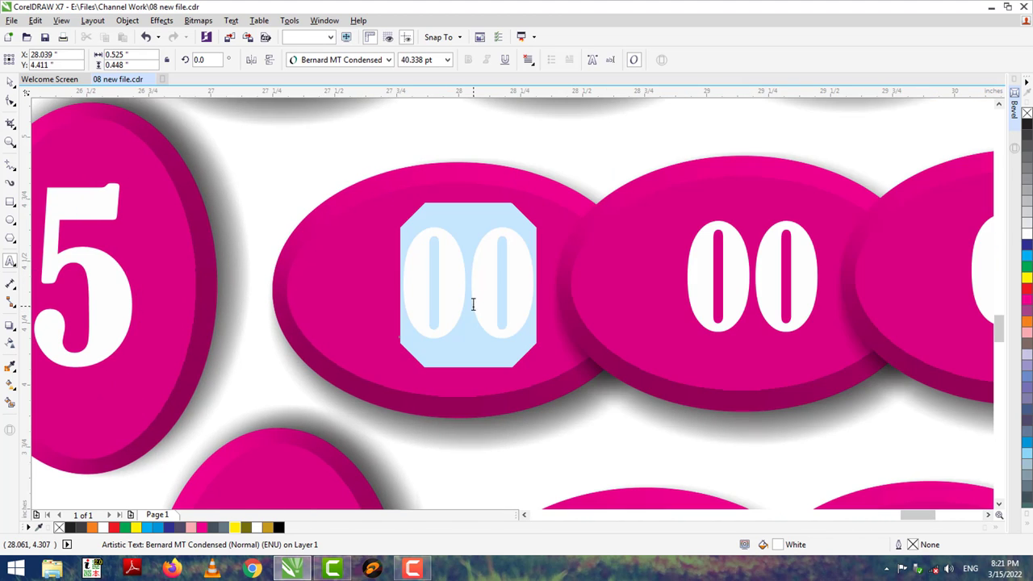
double_click(84, 265)
left_click(135, 527)
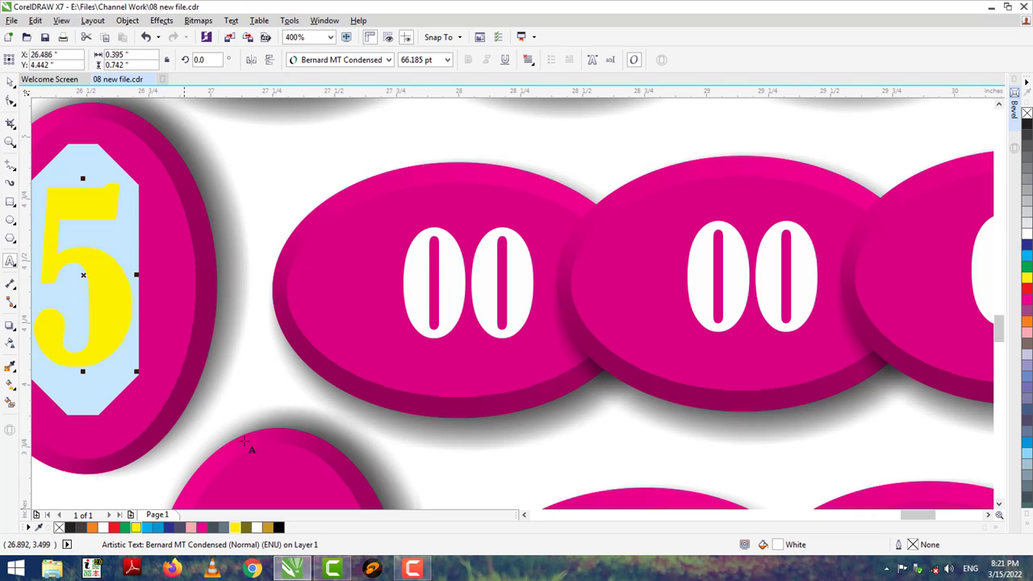
- Change the texts on the third row's first two horizontal ovals to "59" and "50"
double_click(481, 268)
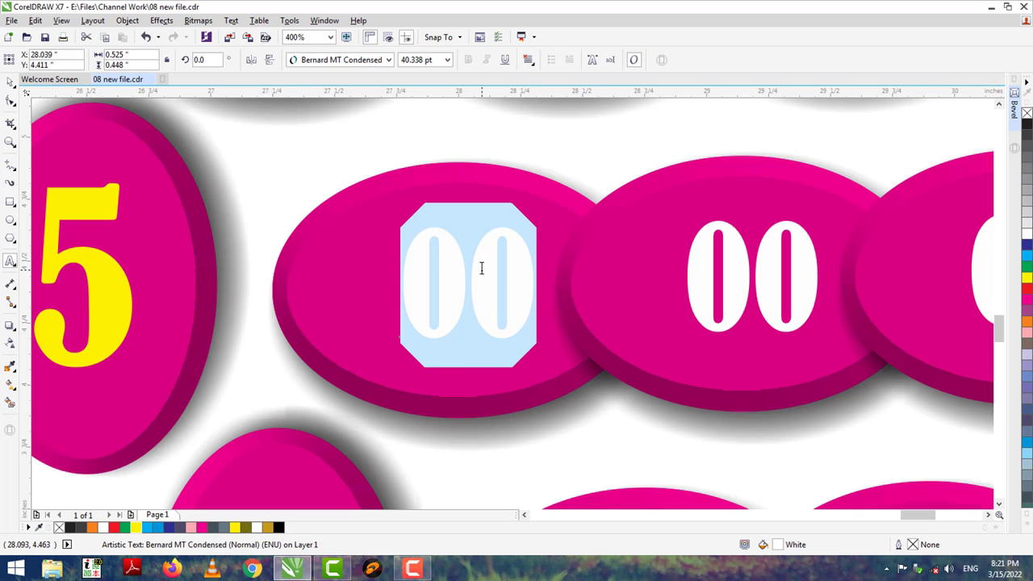
type("59")
key("Escape")
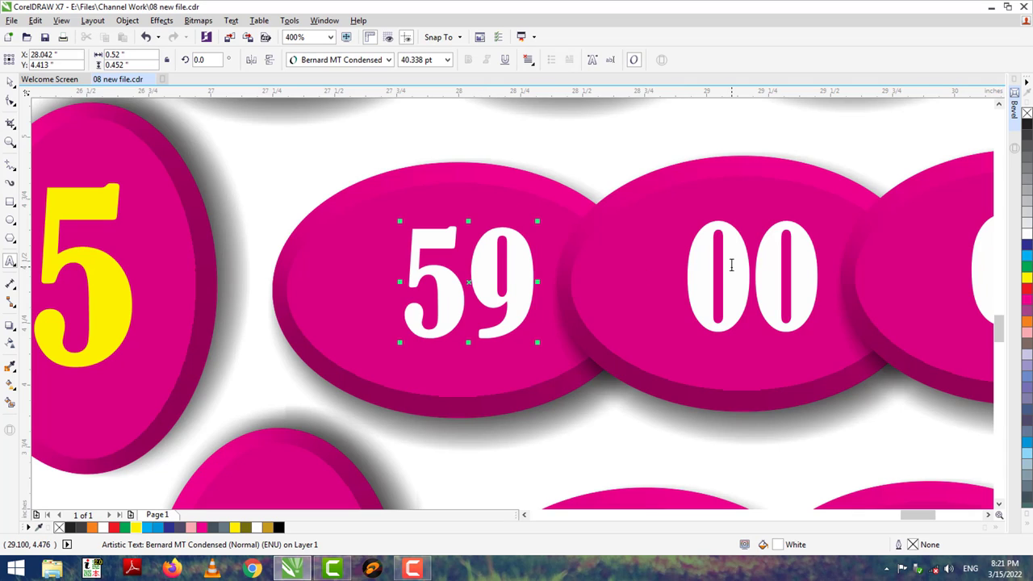
double_click(731, 265)
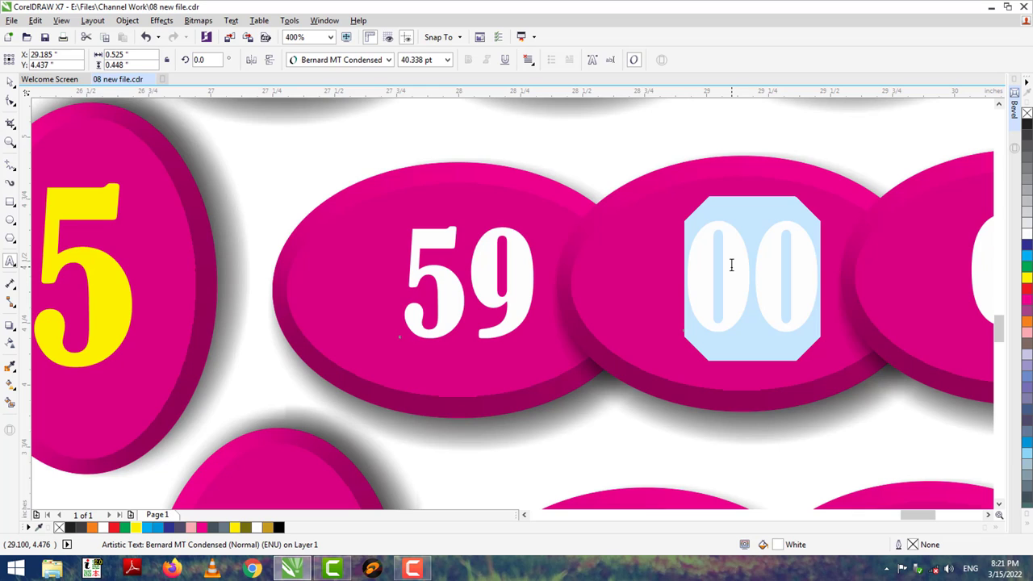
type("50")
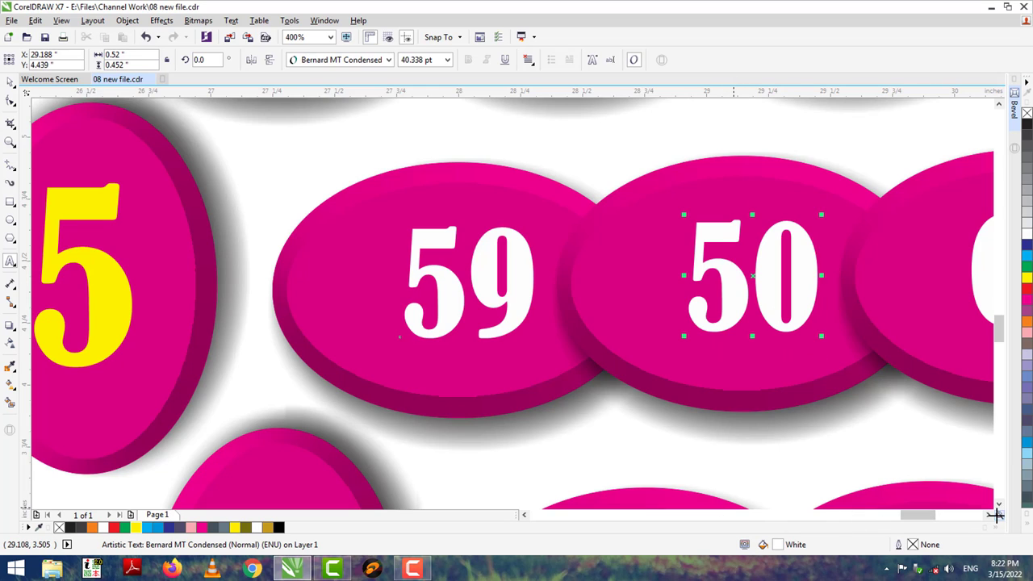
- Change the texts on the third row's third and fourth horizontal ovals to "55" and "58"
left_click(989, 519)
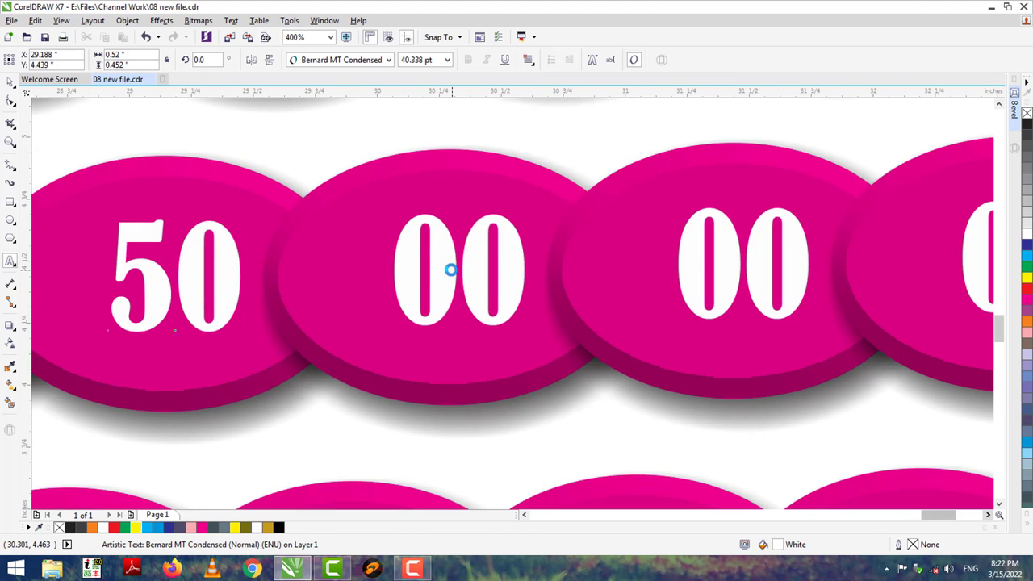
double_click(449, 270)
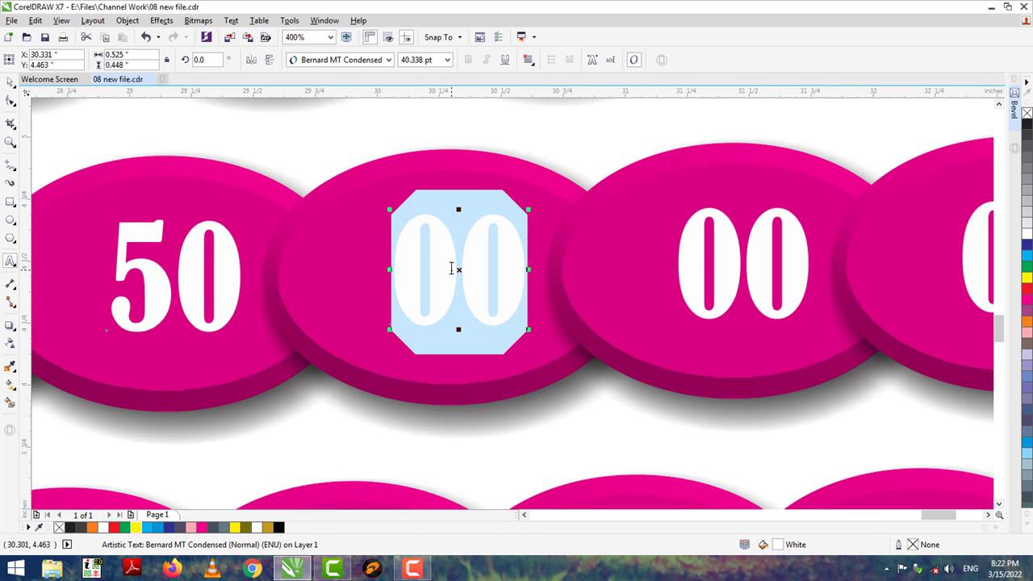
type("55")
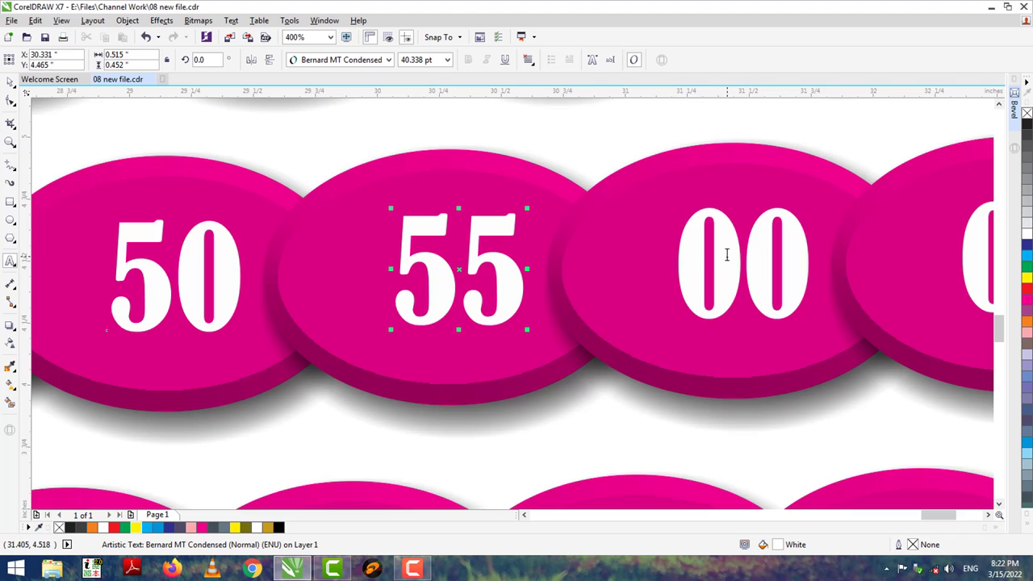
double_click(727, 255)
type("58")
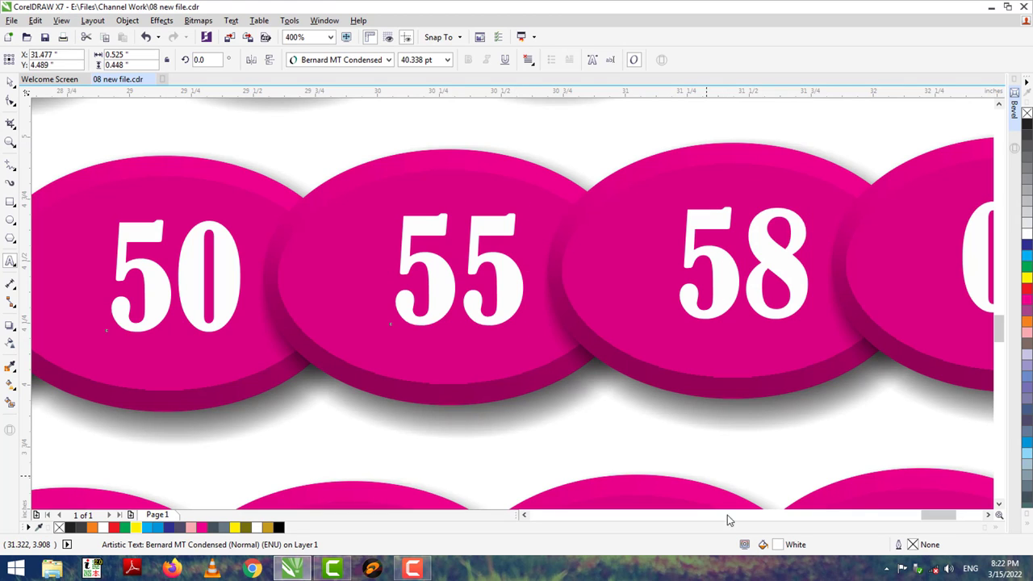
- Change the text on the third row's last horizontal oval to "54" and fill it with yellow
left_click(989, 515)
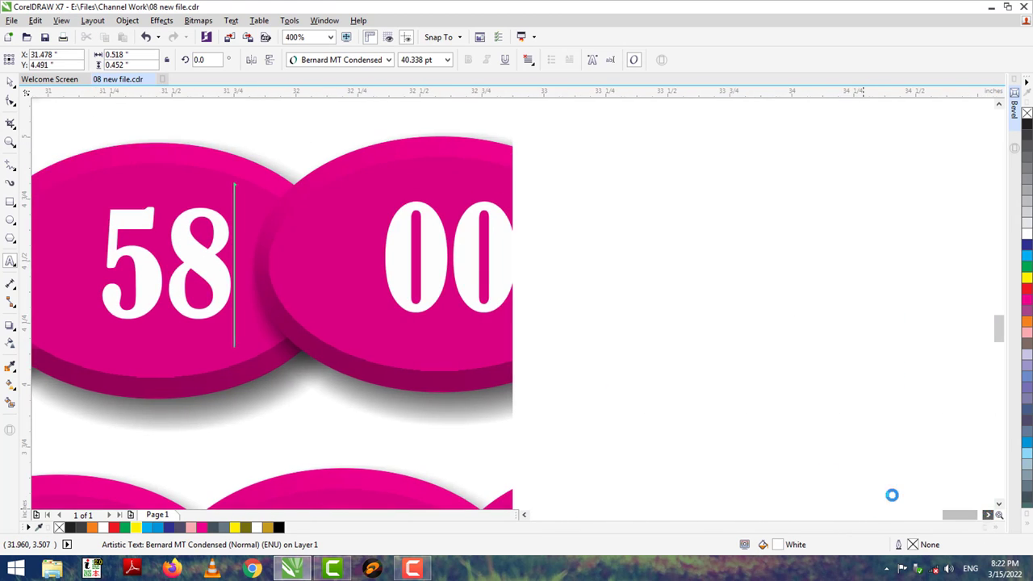
double_click(454, 250)
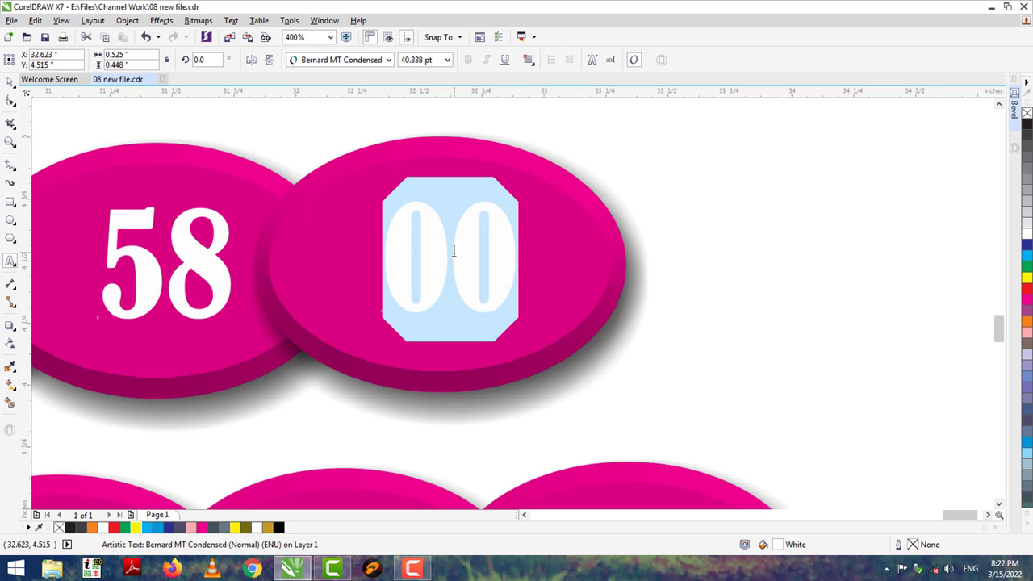
type("54")
key("Escape")
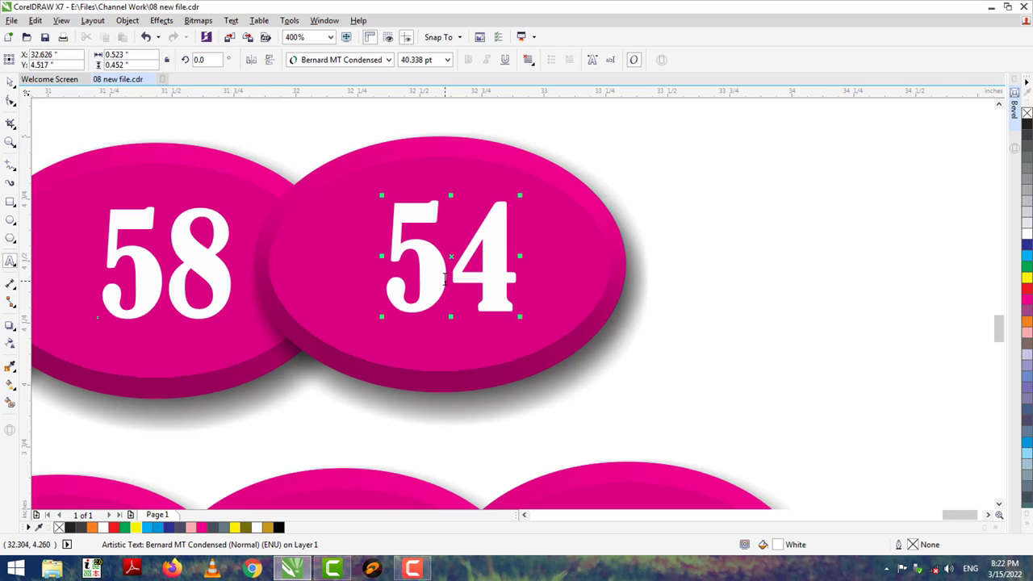
double_click(445, 279)
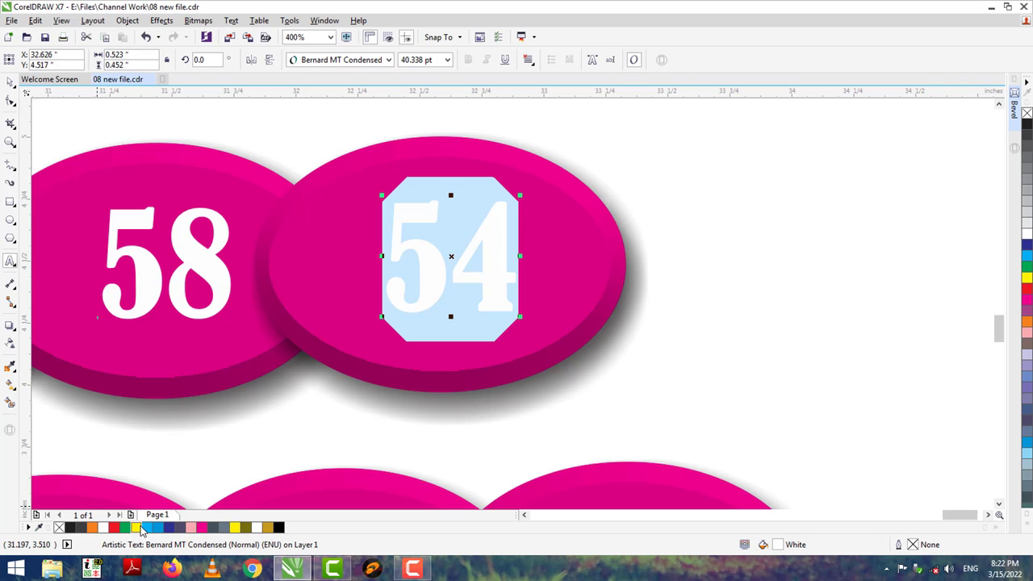
left_click(233, 527)
- Change the digit on the fourth row's upright oval to "8"
left_click(525, 515)
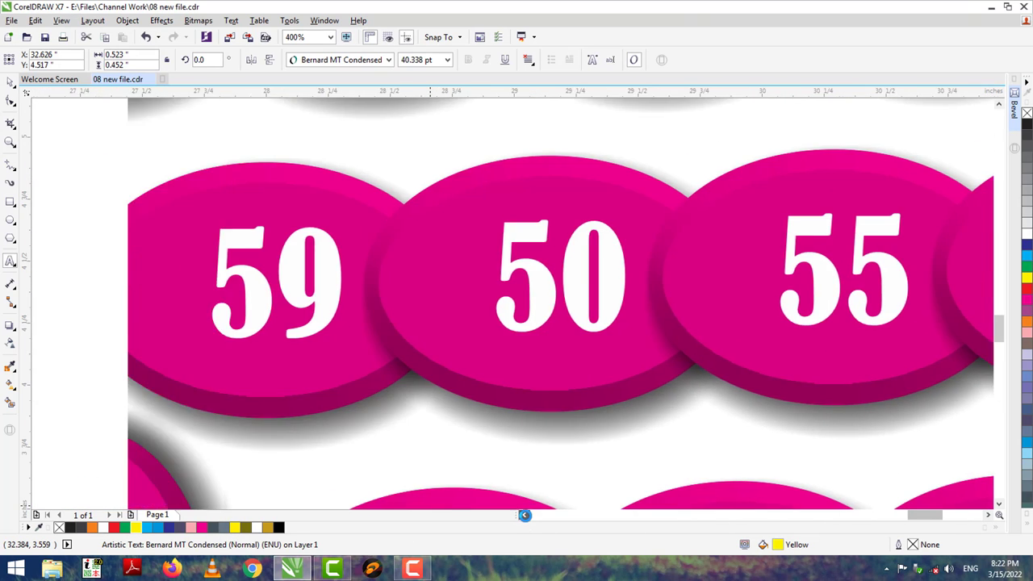
left_click(524, 515)
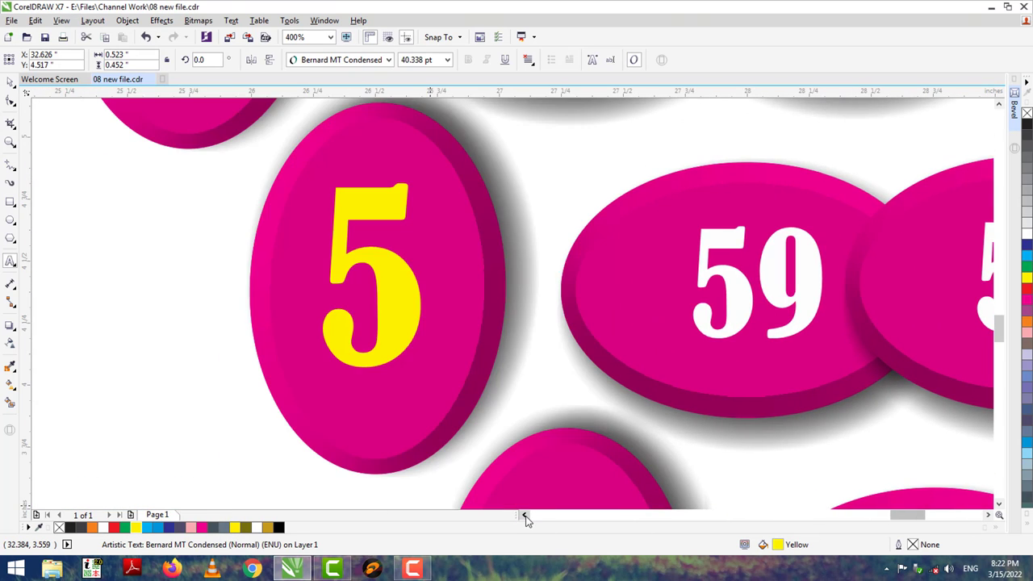
left_click(998, 503)
left_click(998, 503)
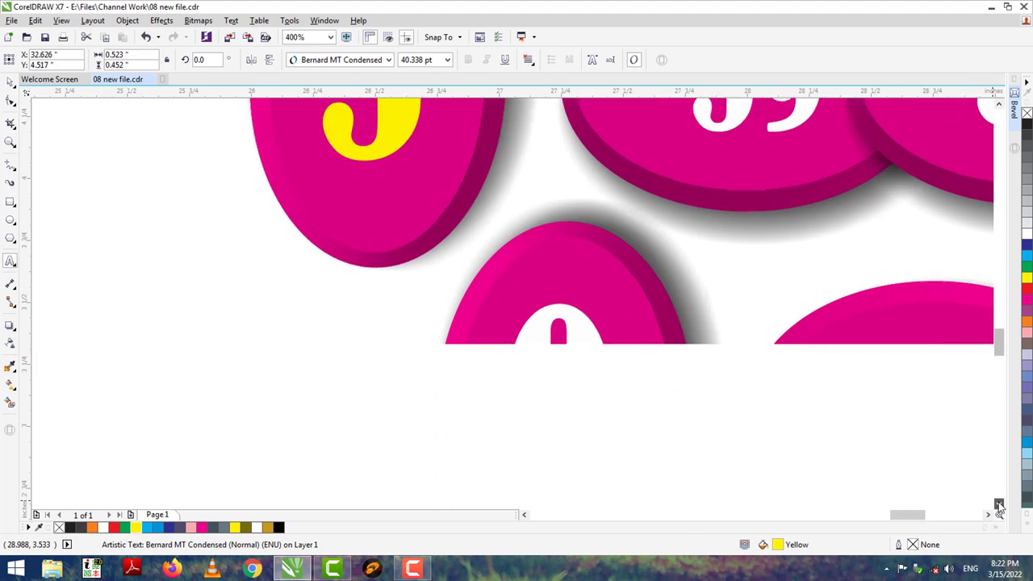
double_click(584, 230)
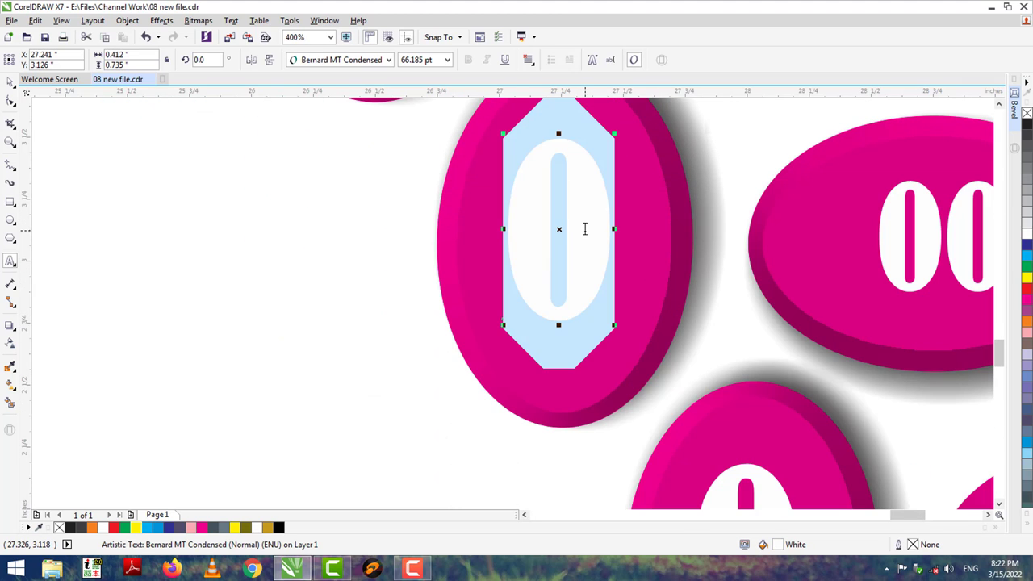
type("8")
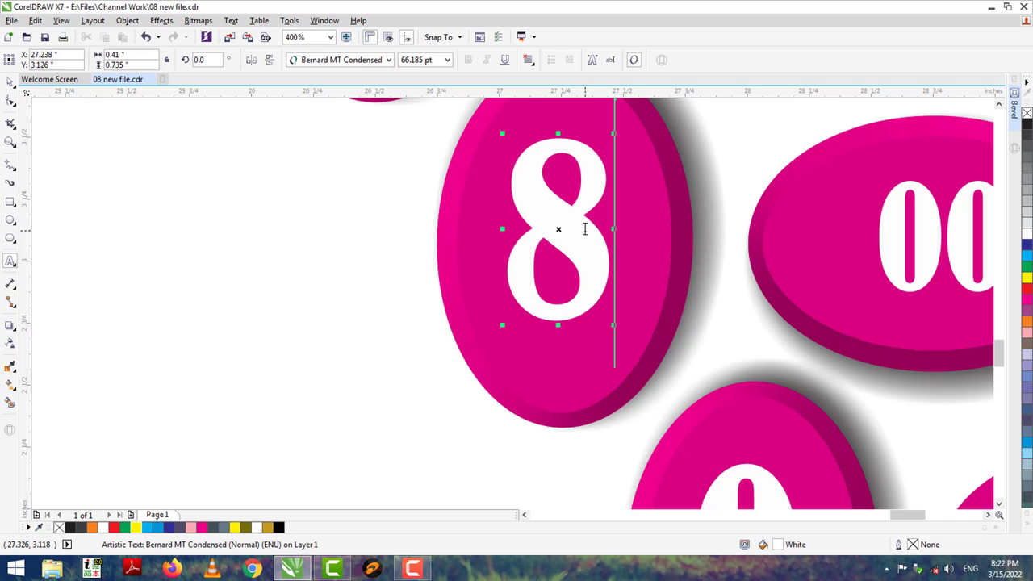
- Change the text on the fourth row's first horizontal oval to "89"
left_click(988, 514)
left_click(988, 514)
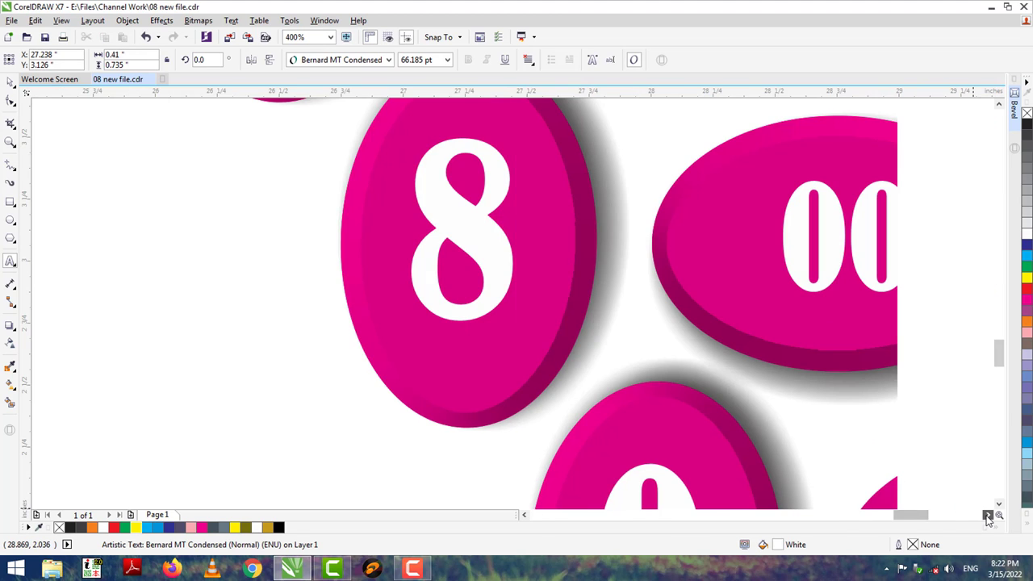
double_click(354, 239)
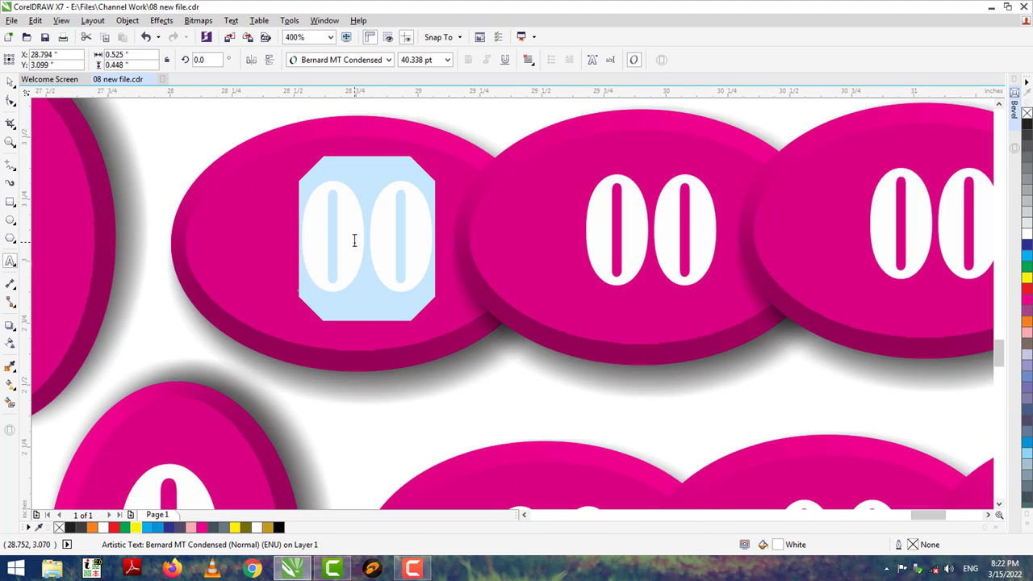
type("89")
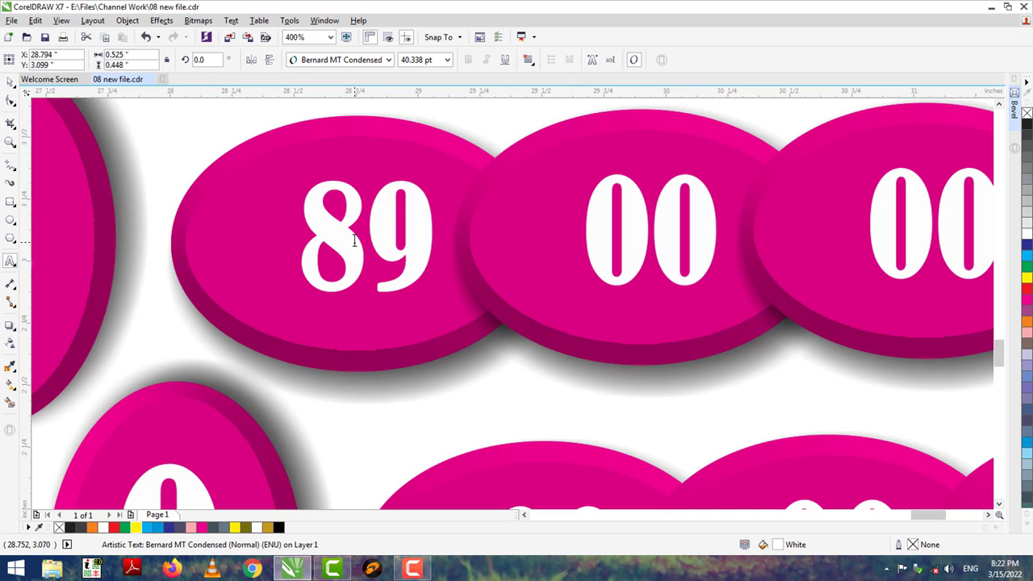
- Fill the fourth row's "89" with yellow and change the text on its second horizontal oval to "80"
double_click(372, 229)
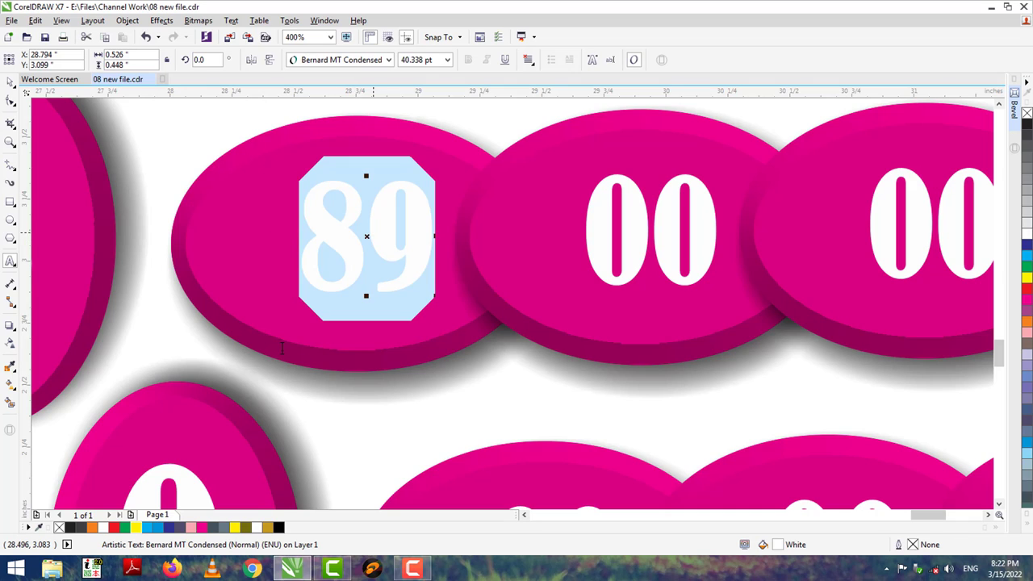
left_click(234, 528)
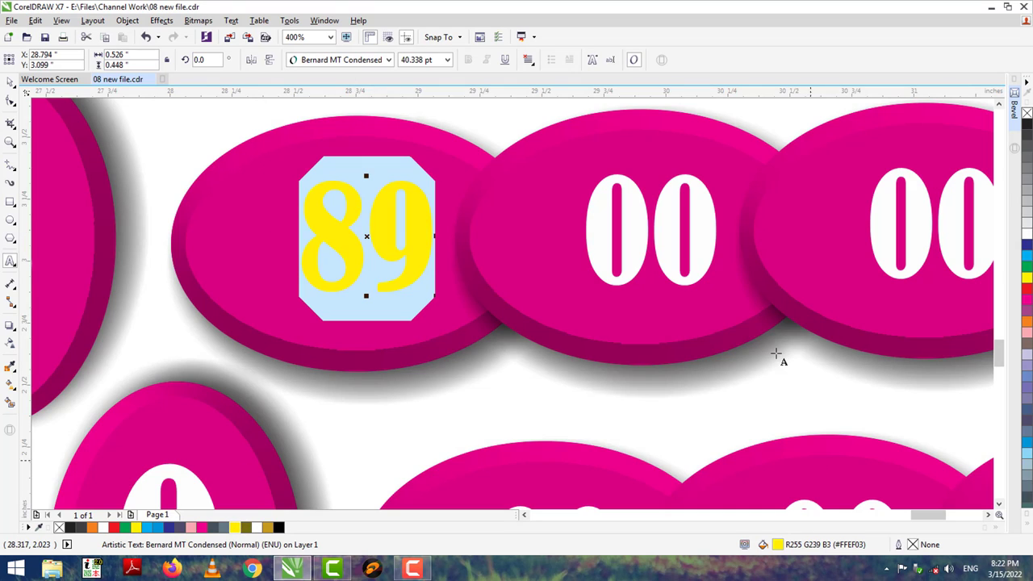
double_click(647, 229)
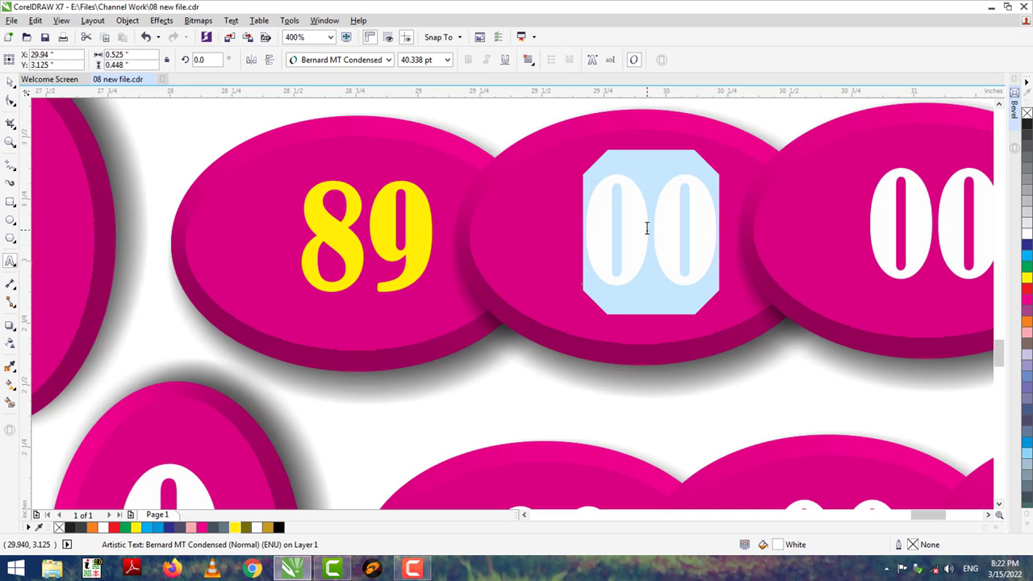
type("80")
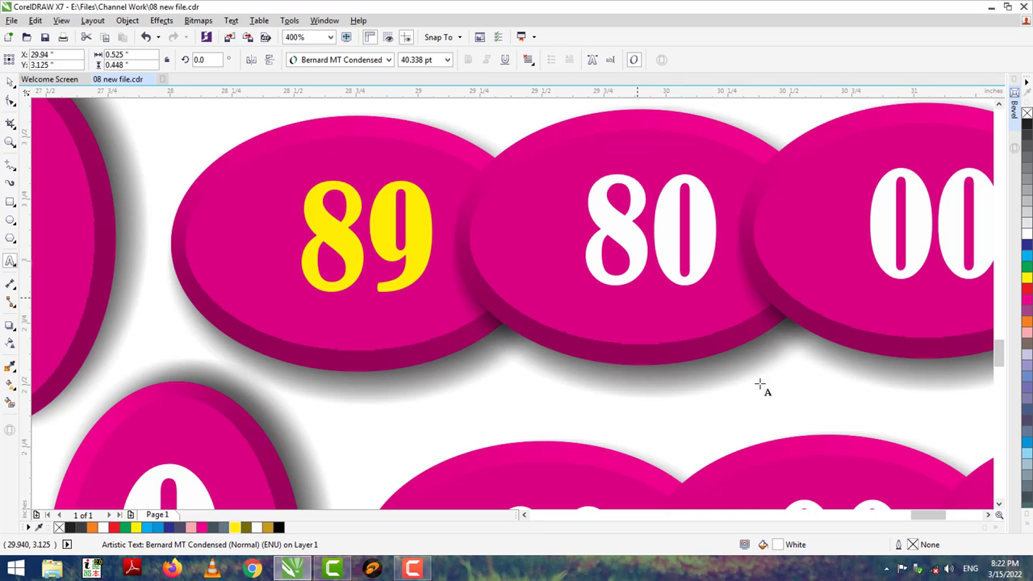
- Change the texts on the fourth row's third and fourth horizontal ovals to "85" and "88"
scroll(988, 514, "right", 5)
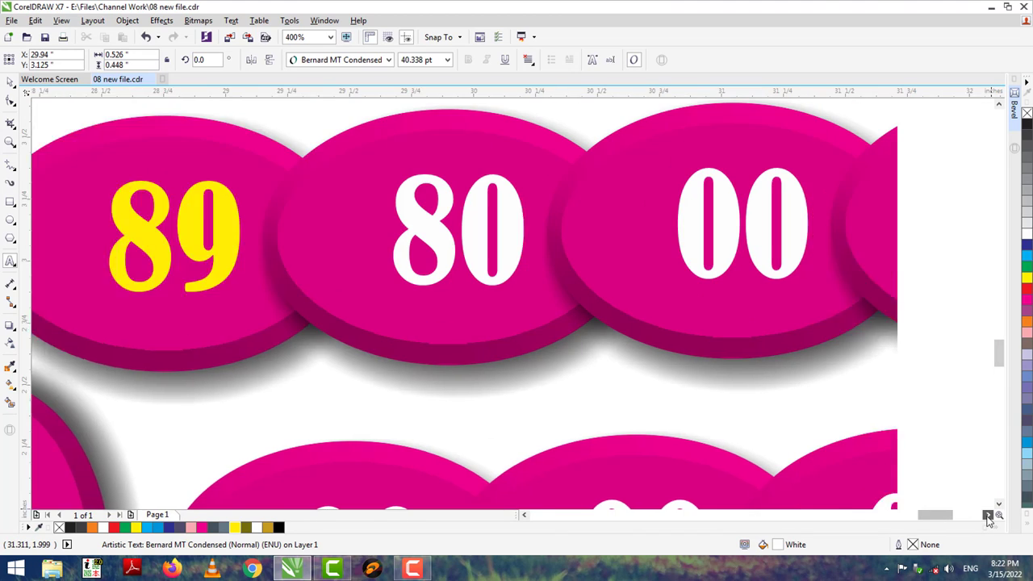
double_click(448, 218)
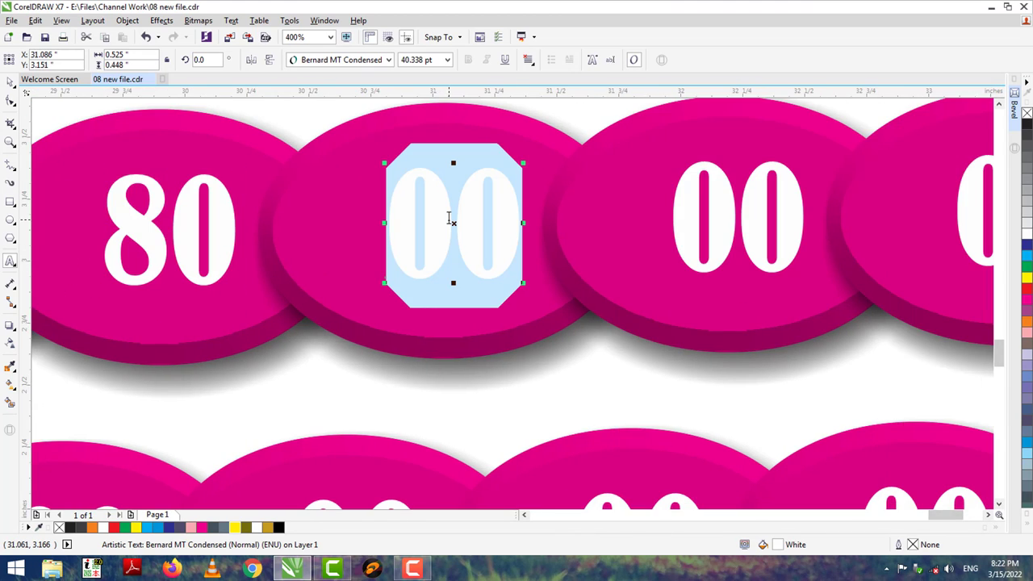
type("85")
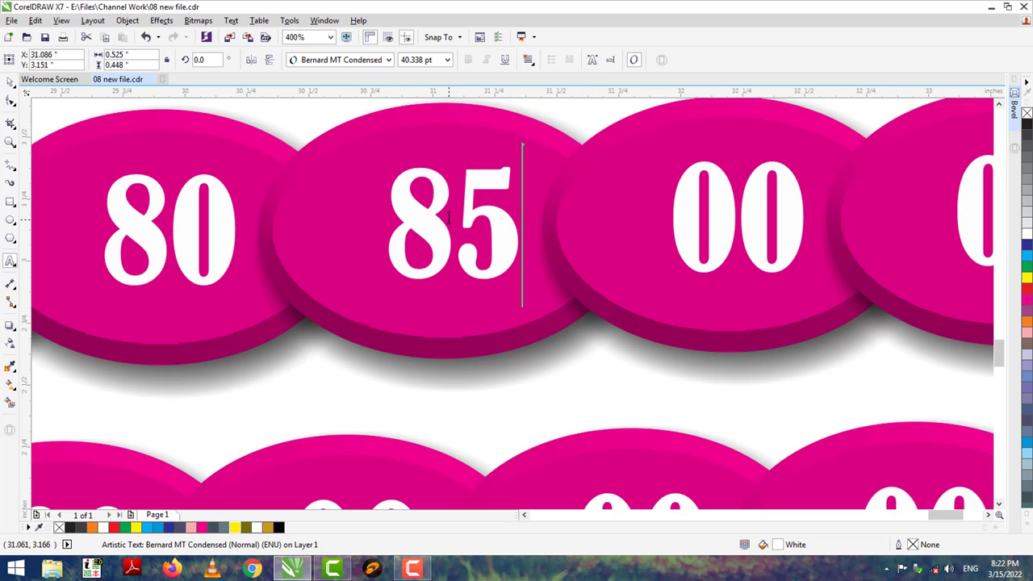
double_click(710, 203)
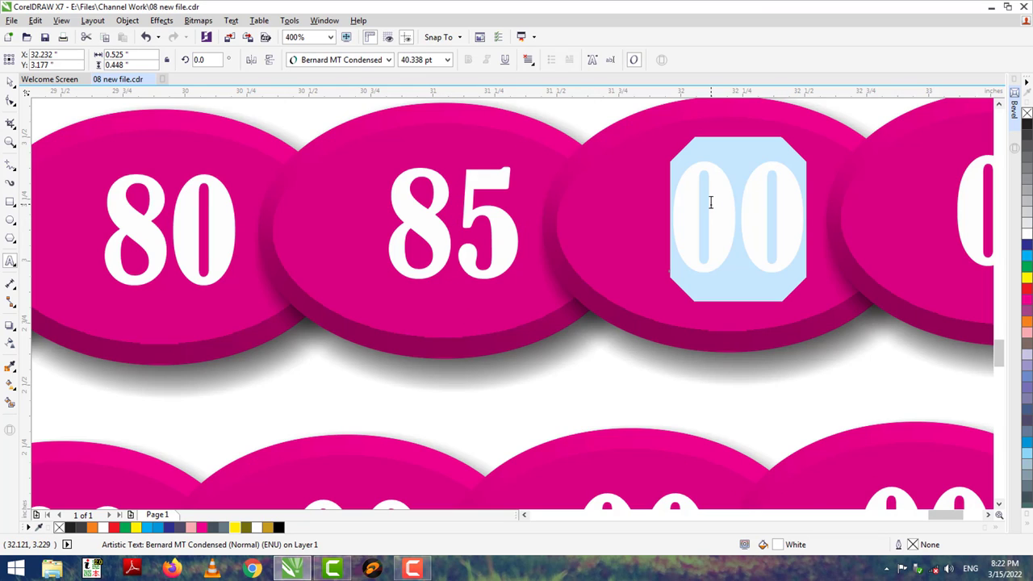
type("88")
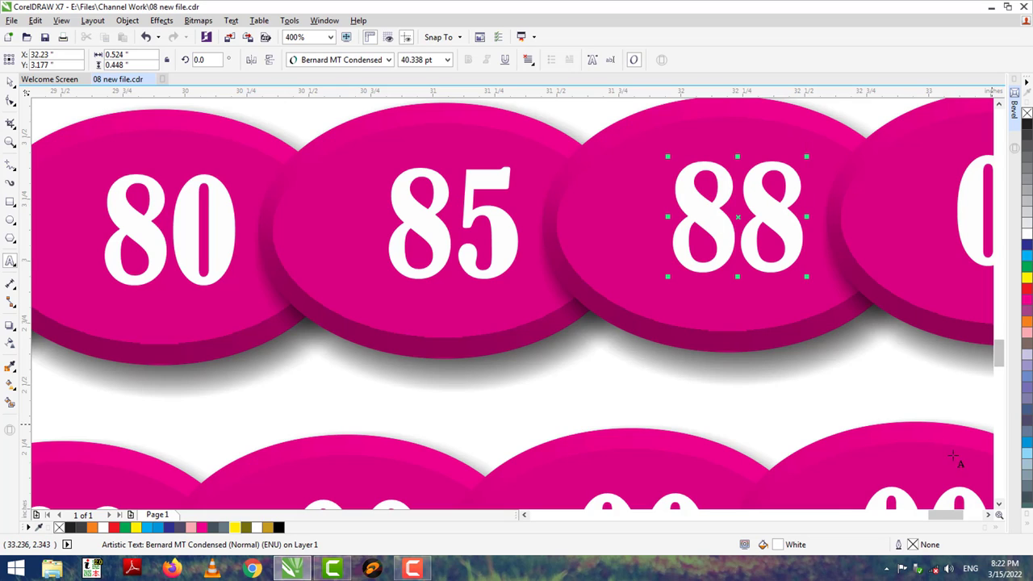
- Change the text on the fourth row's last horizontal oval to "84"
left_click(988, 515)
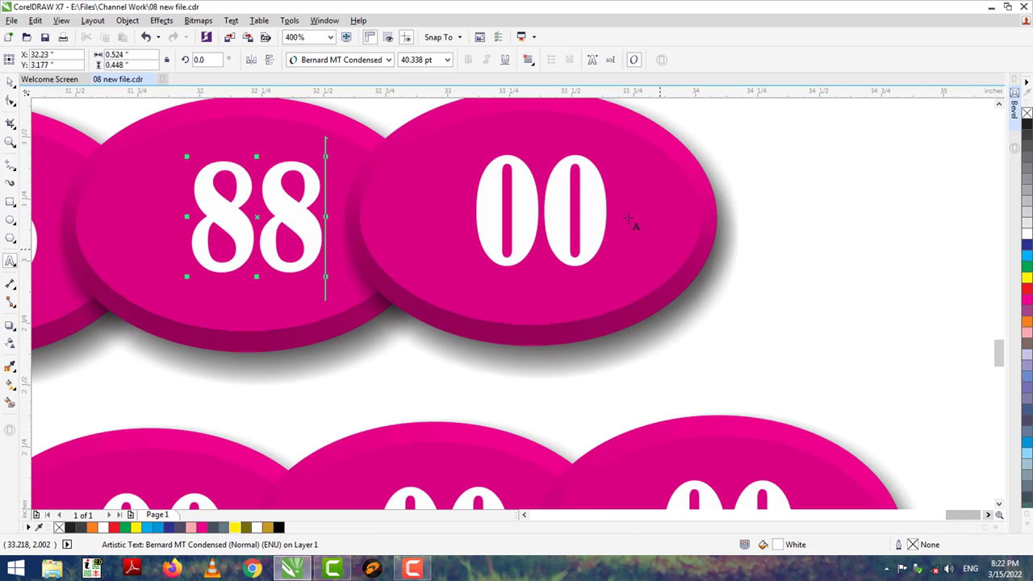
double_click(533, 198)
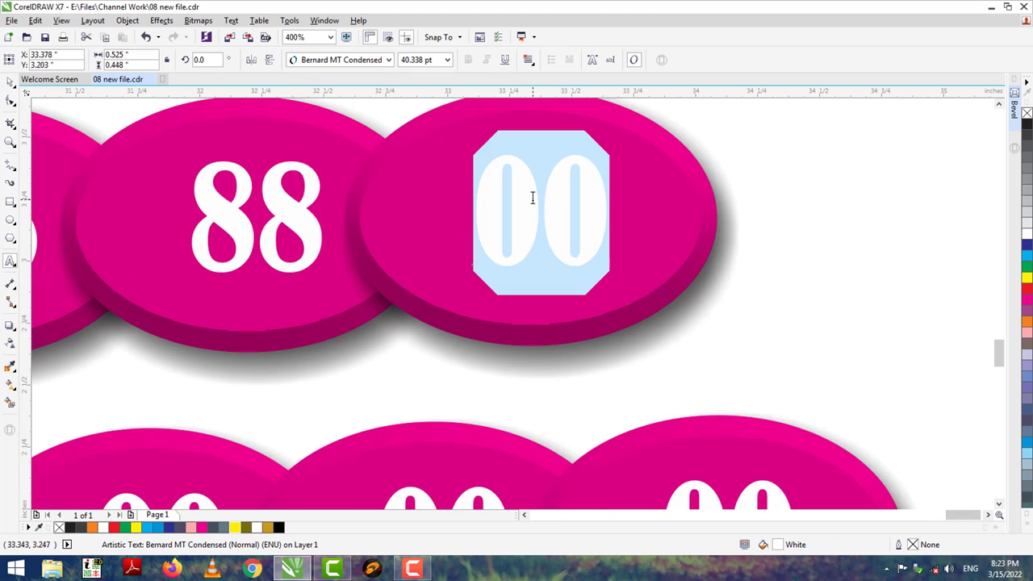
type("84")
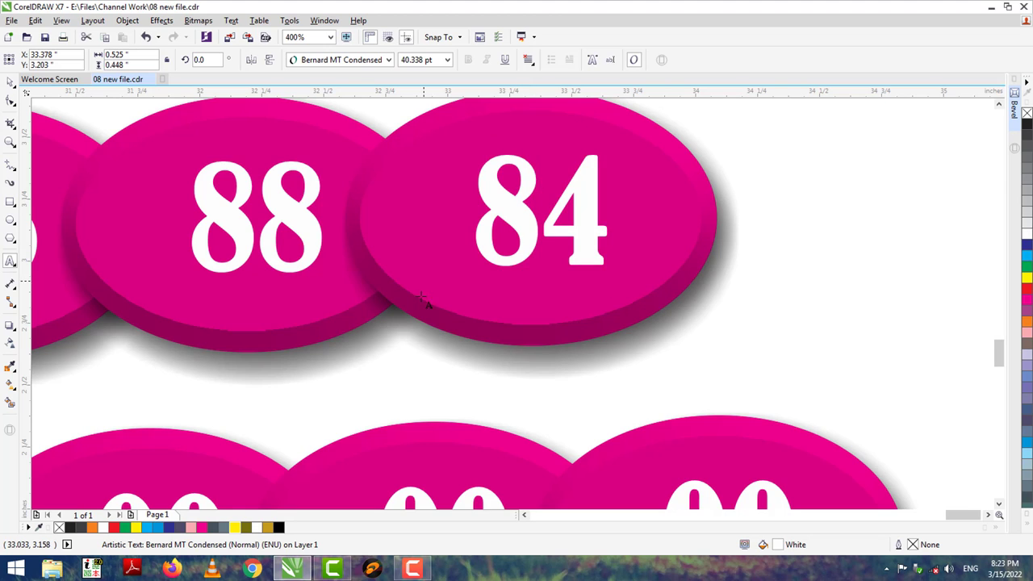
key("ctrl+space")
- Change the digit on the fifth row's upright oval to "4" and fill it with yellow
scroll(521, 514, "left", 5)
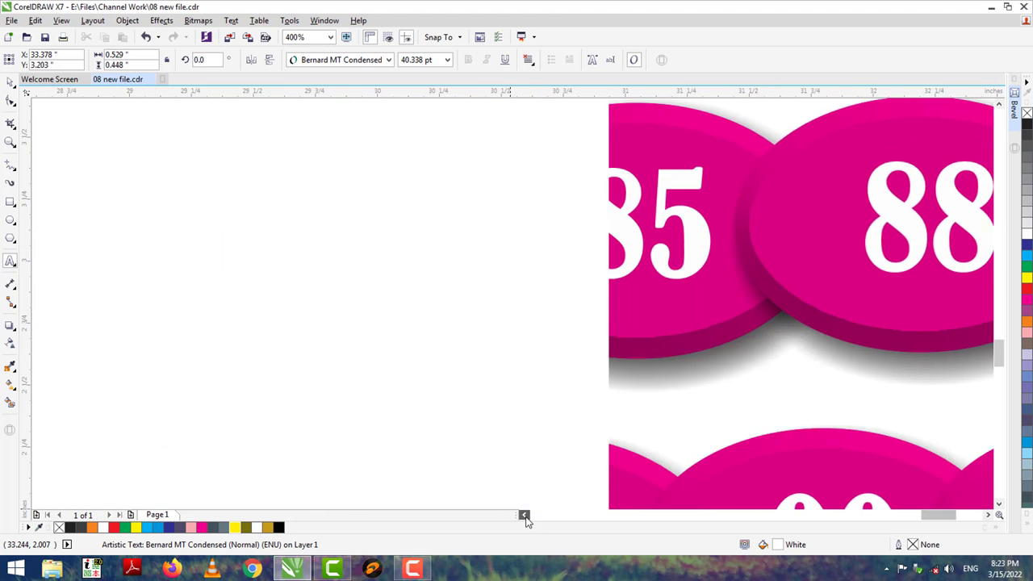
scroll(525, 515, "left", 3)
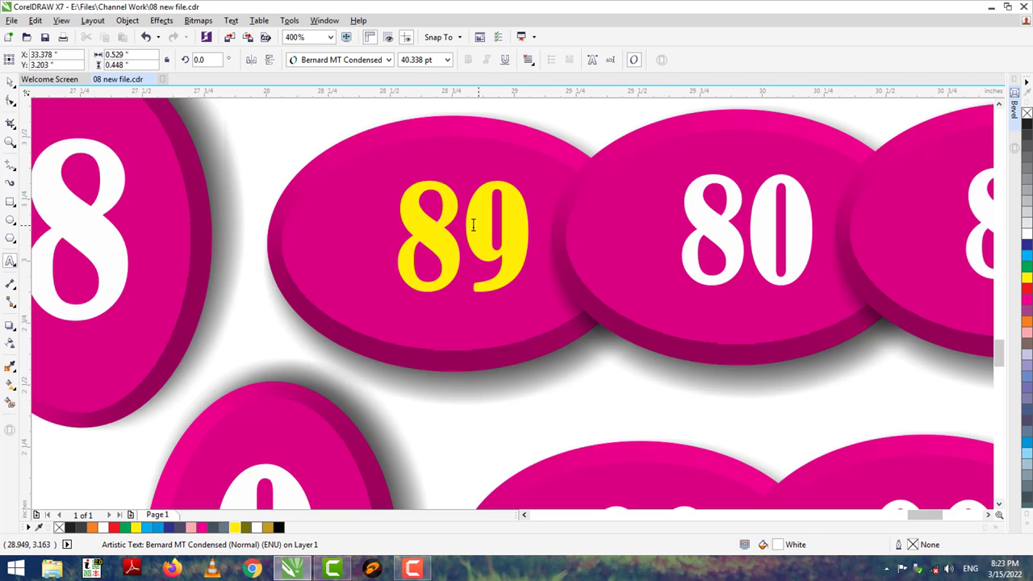
double_click(474, 225)
scroll(523, 516, "left", 2)
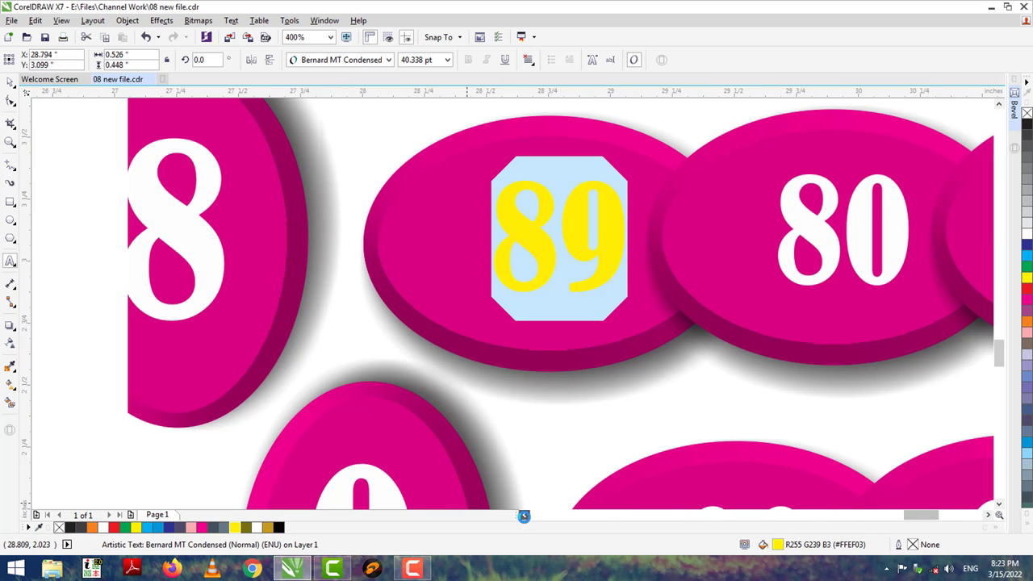
scroll(524, 516, "left", 2)
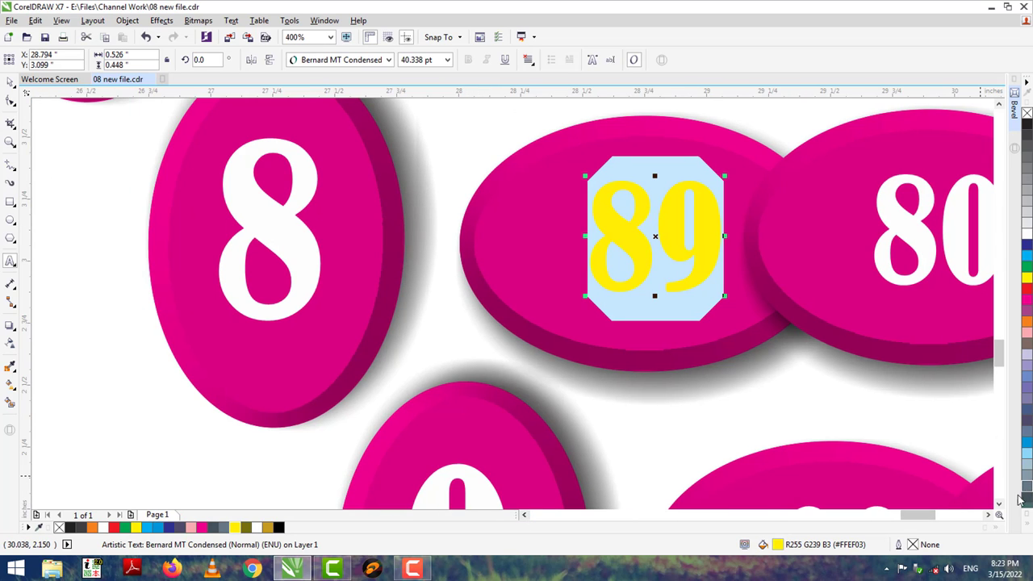
scroll(999, 505, "down", 5)
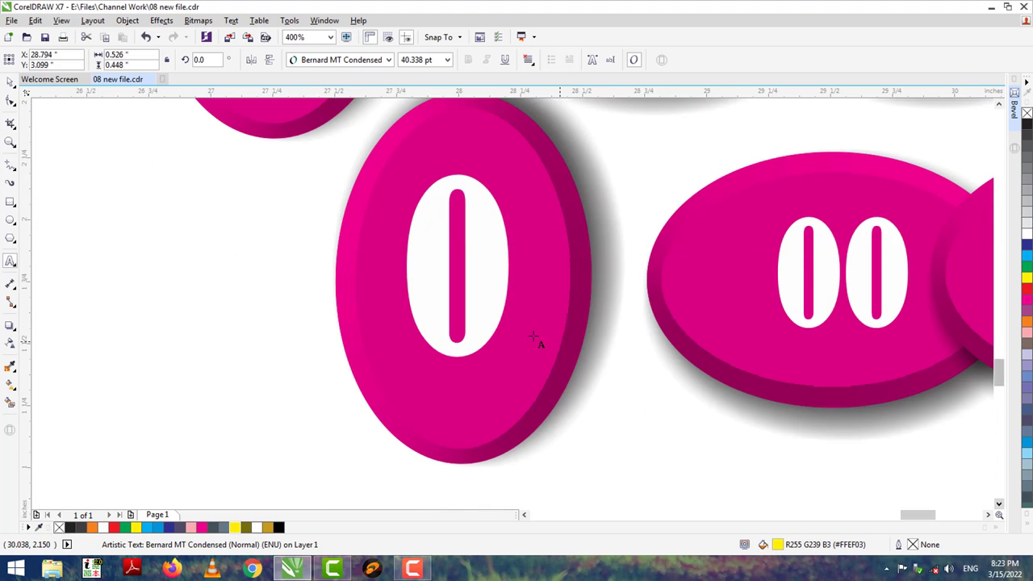
double_click(483, 284)
type("4")
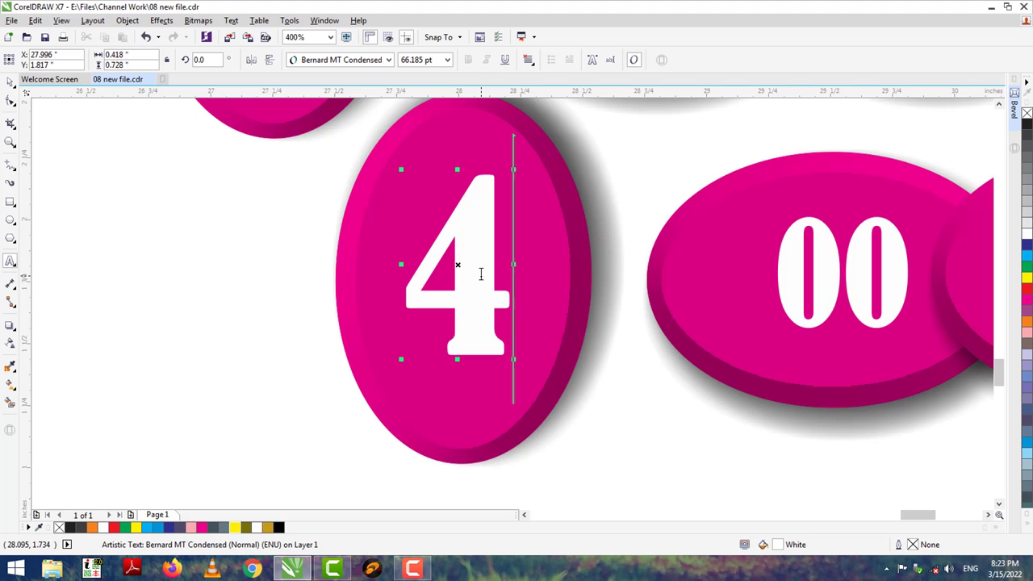
double_click(484, 276)
left_click(234, 527)
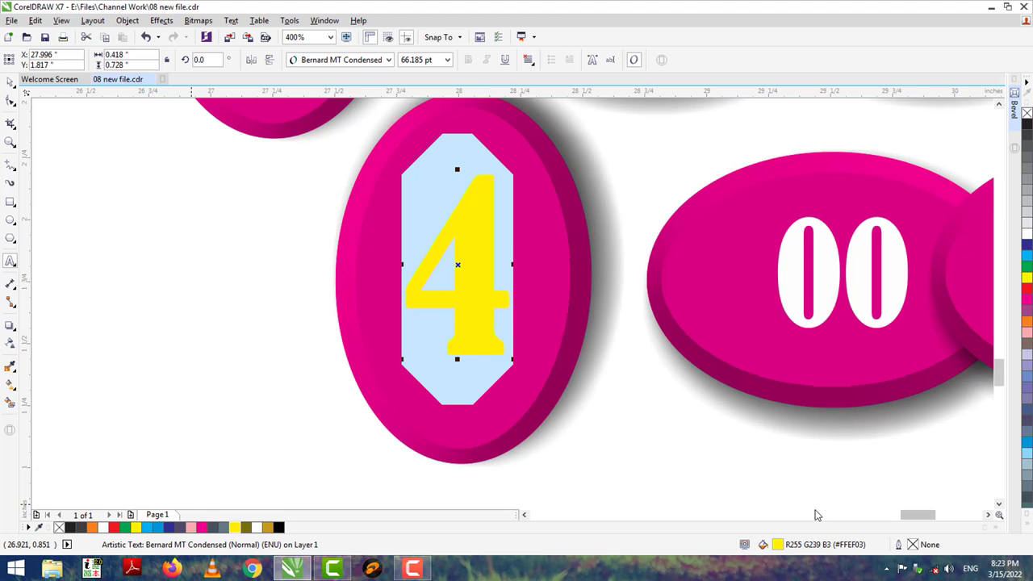
- Change the texts on the fifth row's first and second horizontal ovals to "49" and "40"
left_click(988, 515)
left_click(988, 515)
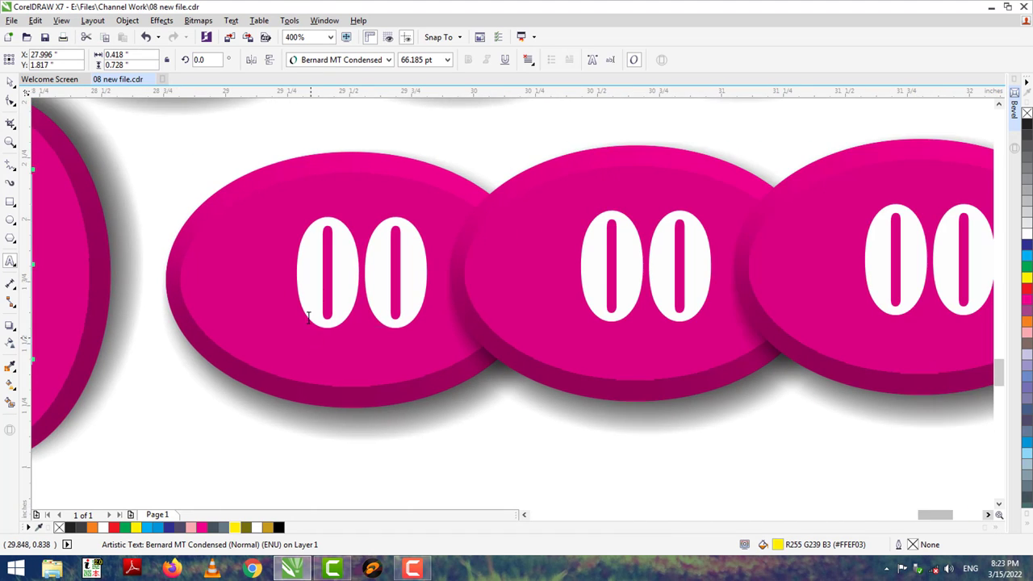
double_click(347, 272)
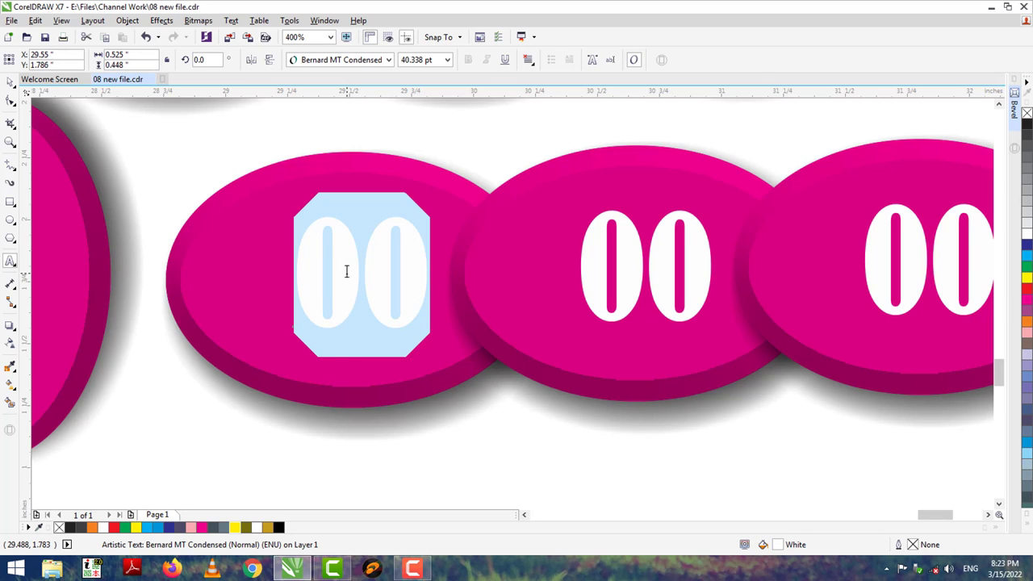
type("49")
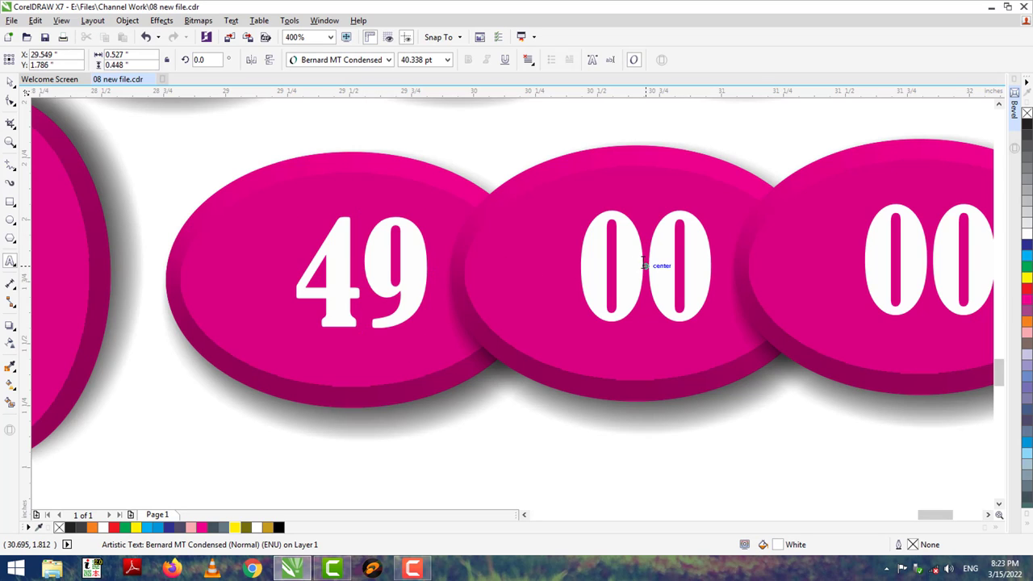
double_click(644, 265)
type("40")
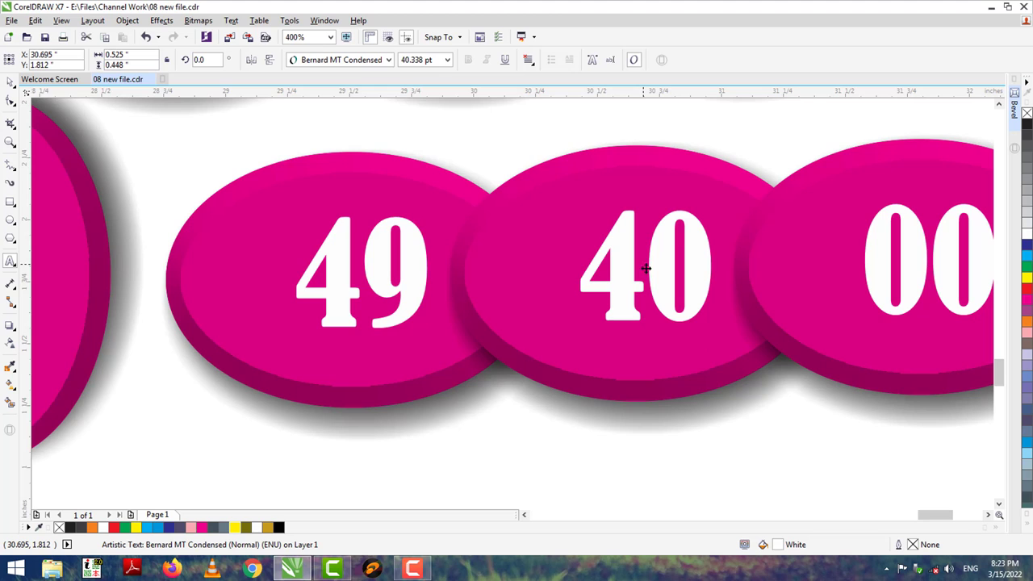
- Change the texts on the fifth row's third and fourth horizontal ovals to "45" and "48"
left_click(992, 516)
left_click(991, 517)
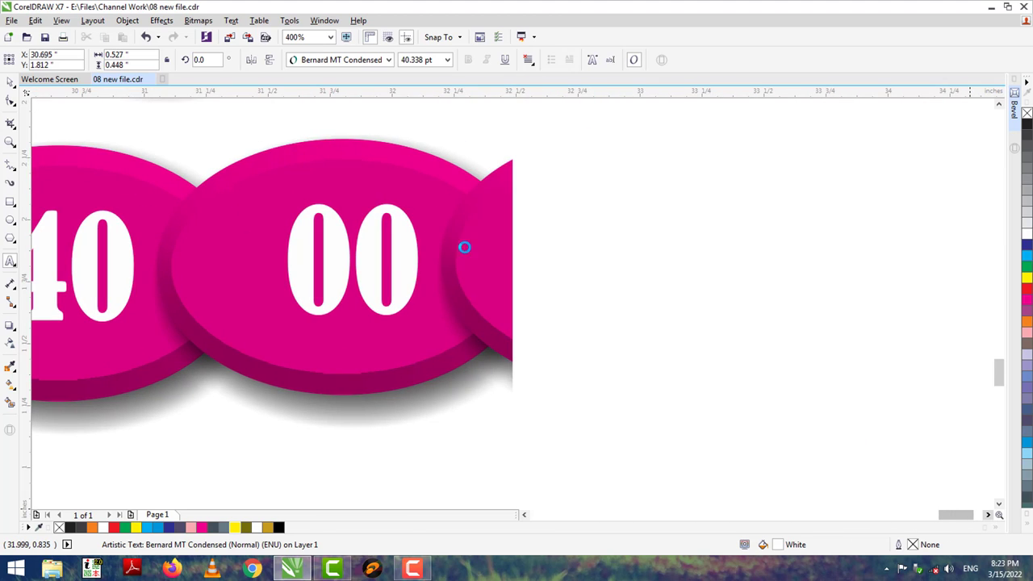
double_click(360, 238)
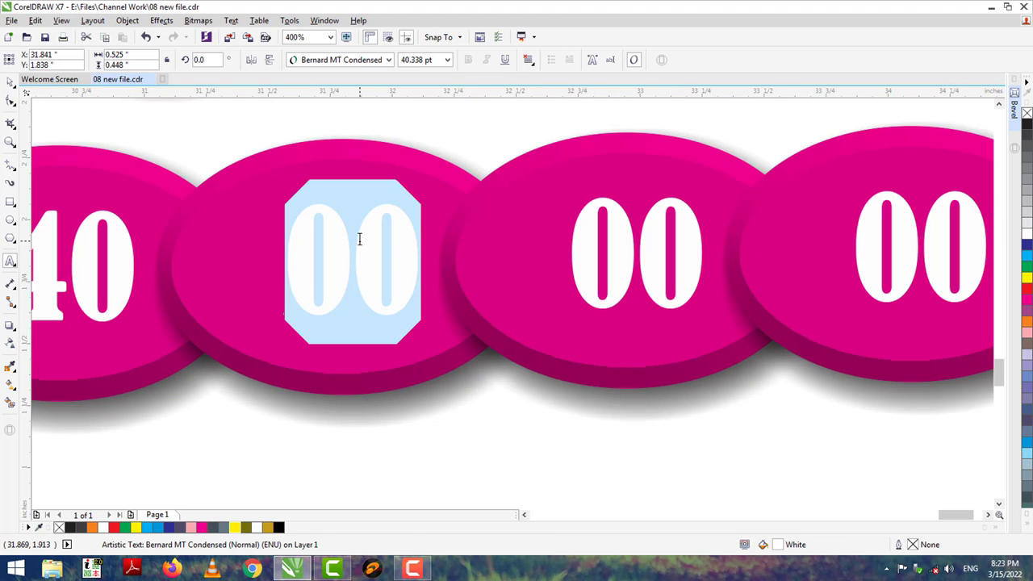
type("45")
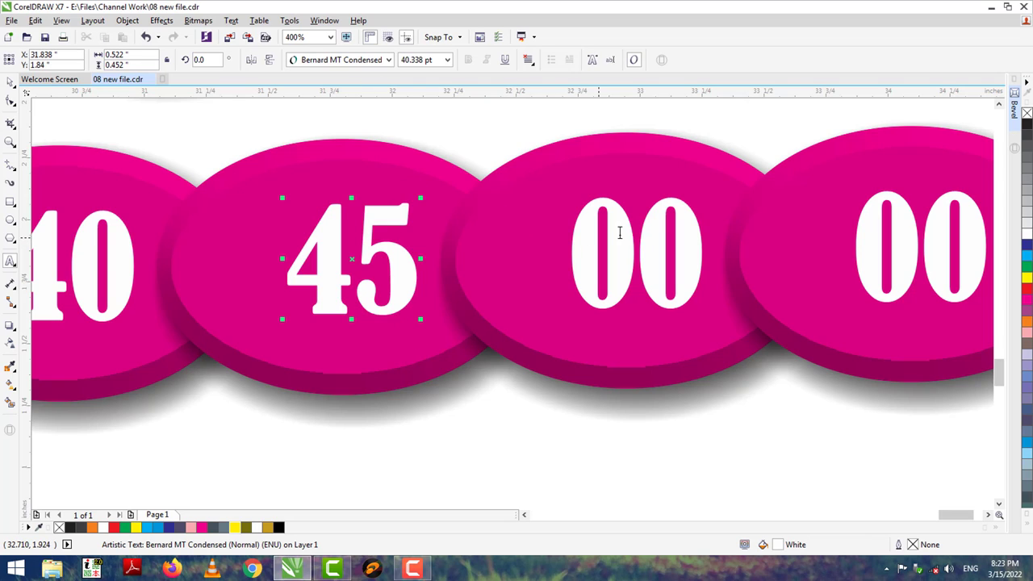
double_click(621, 232)
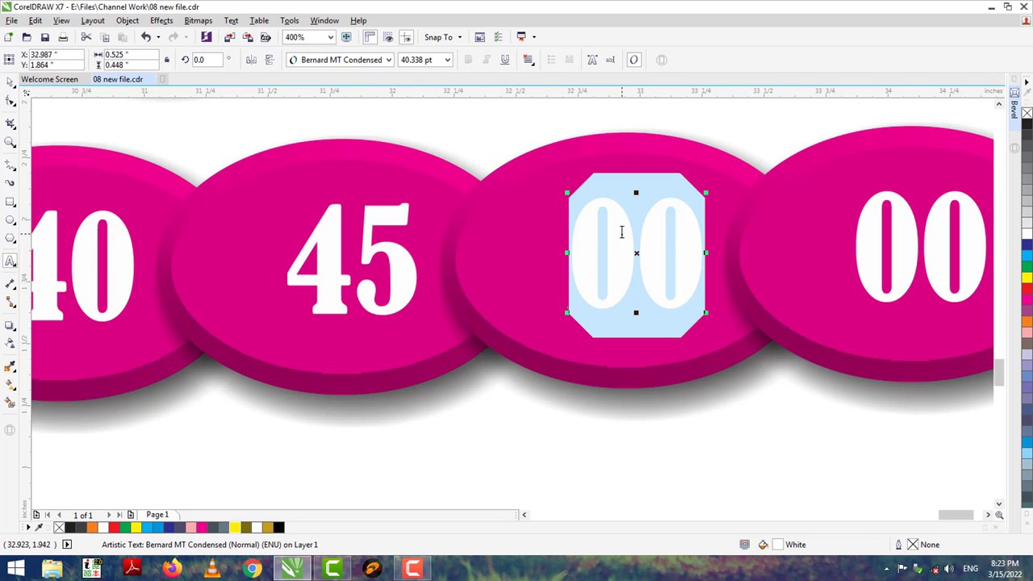
type("48")
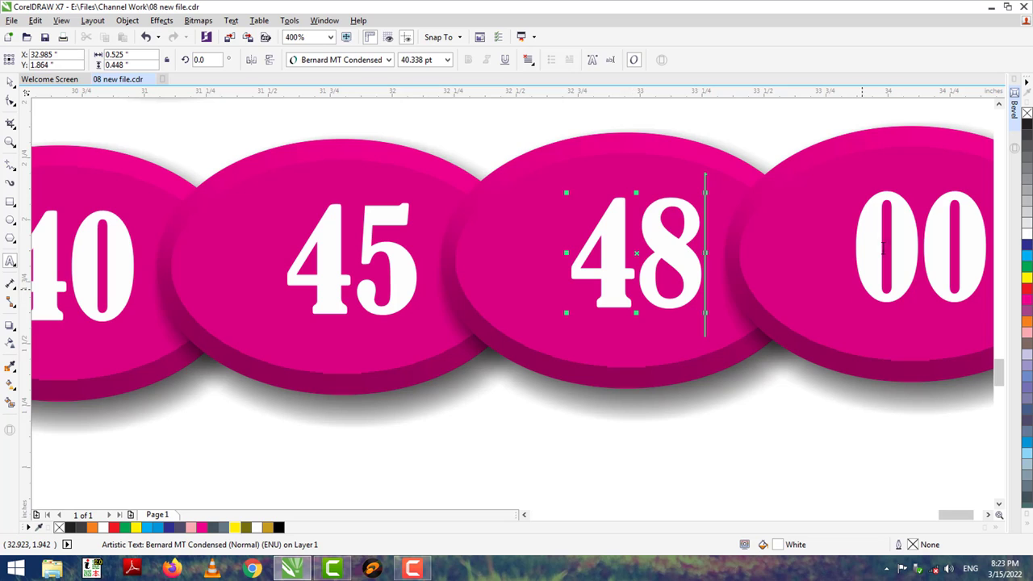
- Change the text on the fifth row's last horizontal oval to "44" and fill it with yellow
double_click(920, 235)
type("44")
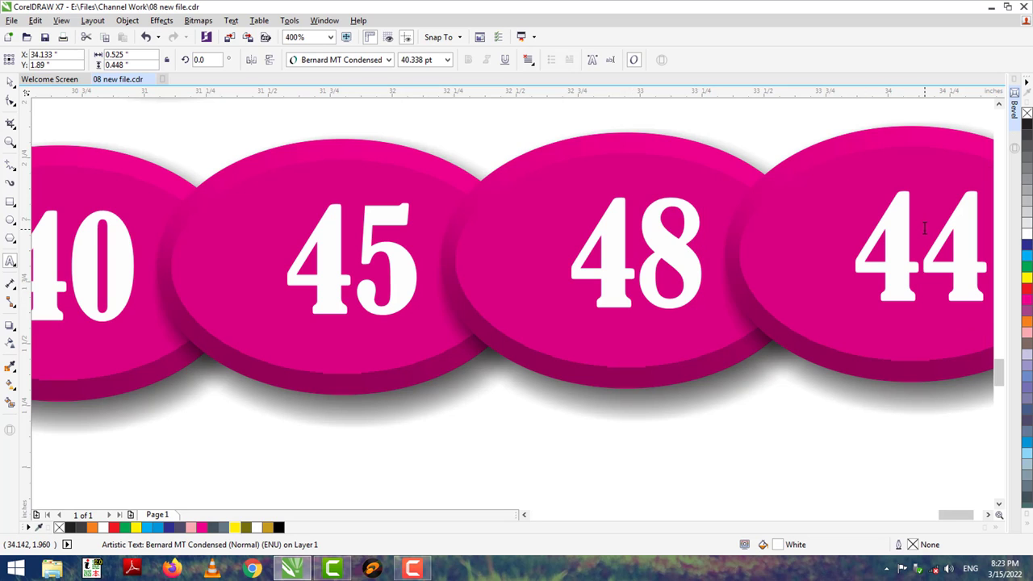
double_click(925, 229)
left_click(1027, 278)
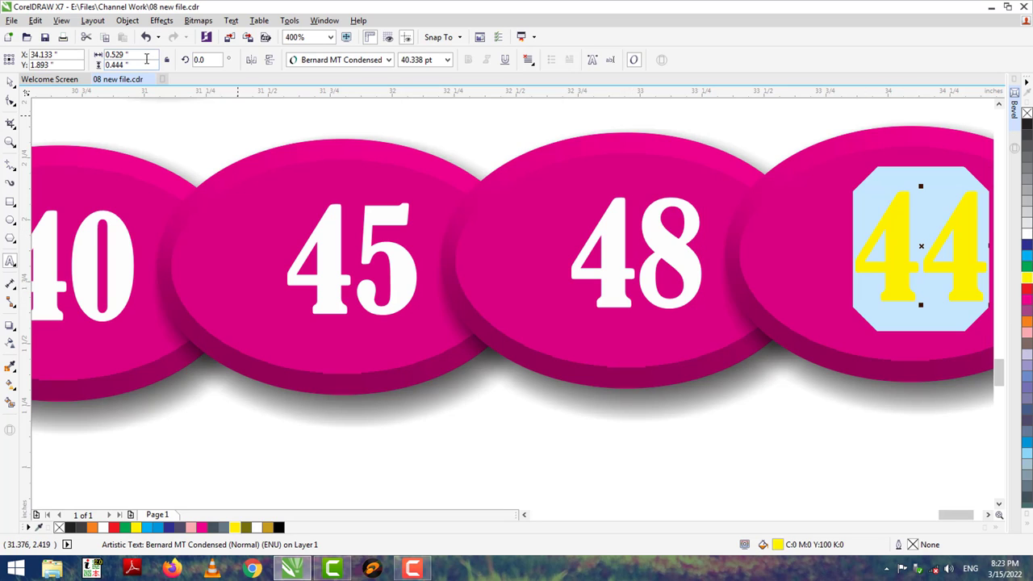
left_click(9, 81)
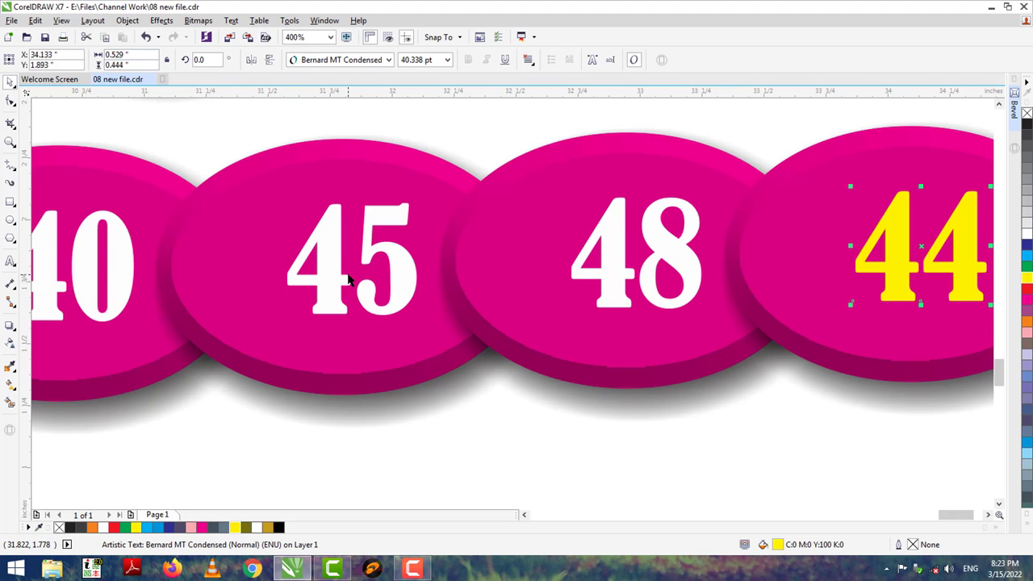
- Place a copy of the yellow "4" in the empty area below the fifth row and fill it with dark slate grey
scroll(348, 279, "down", 1)
left_click(523, 515)
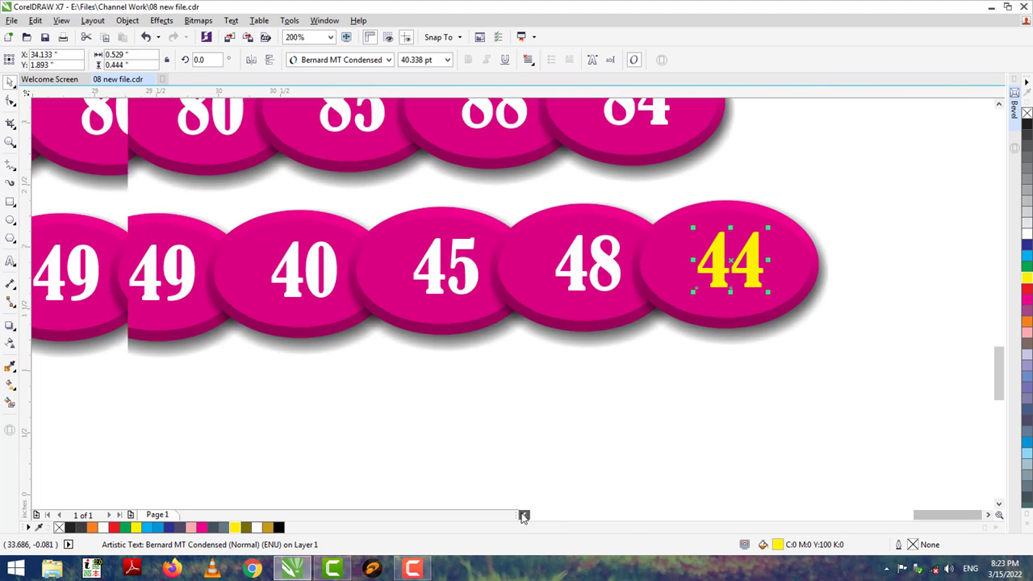
left_click(523, 515)
left_click(365, 295)
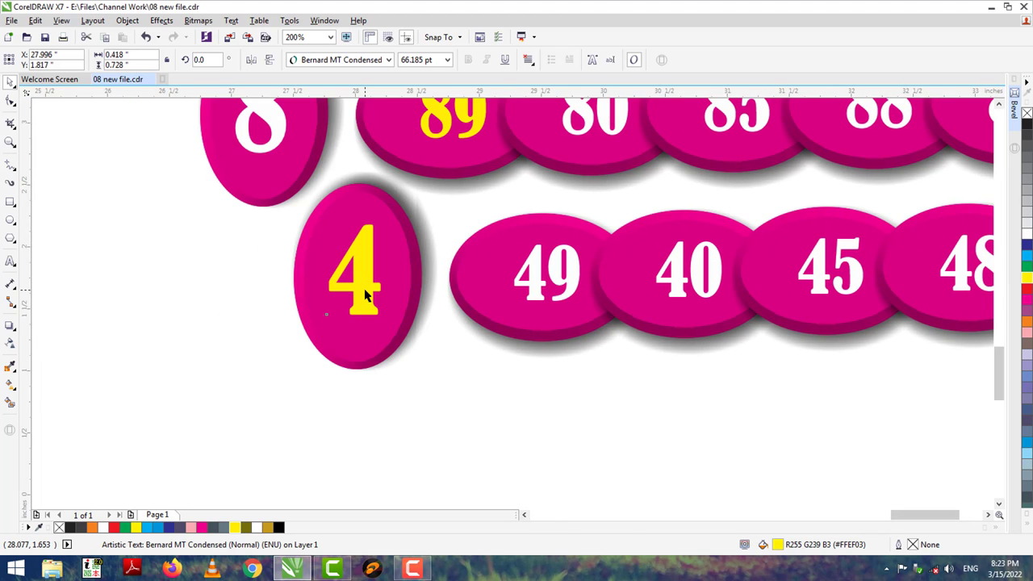
left_click_drag(365, 295, 588, 443)
double_click(590, 443)
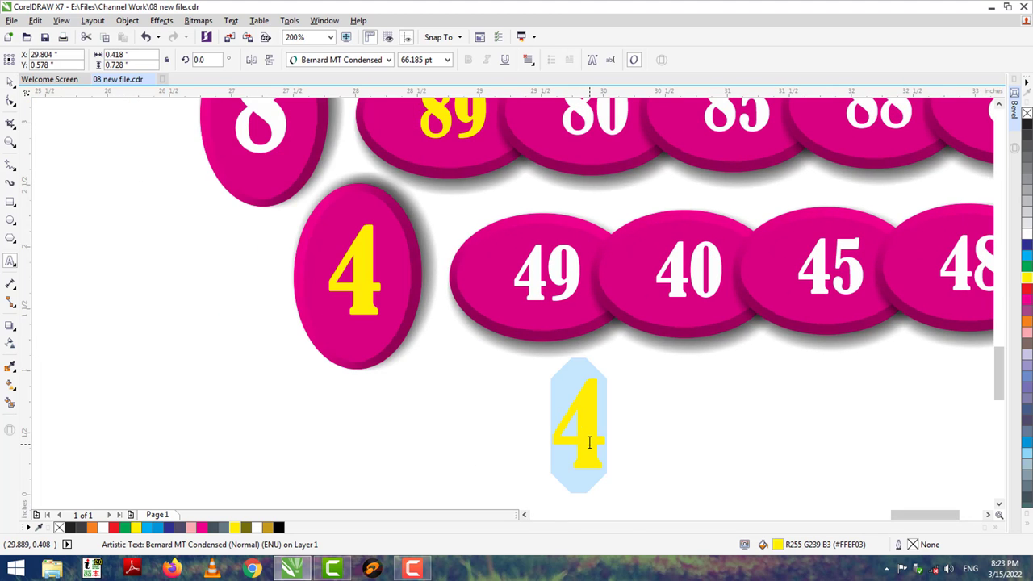
scroll(546, 491, "up", 1)
left_click(218, 527)
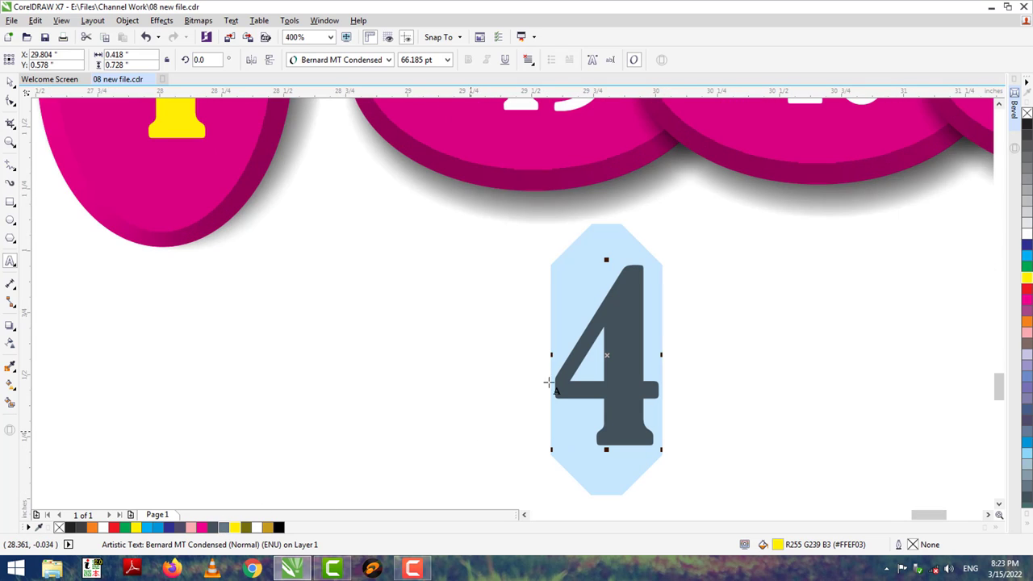
- Extend the dark grey "4" below the fifth row so its first line reads "4-0-5"
left_click(670, 351)
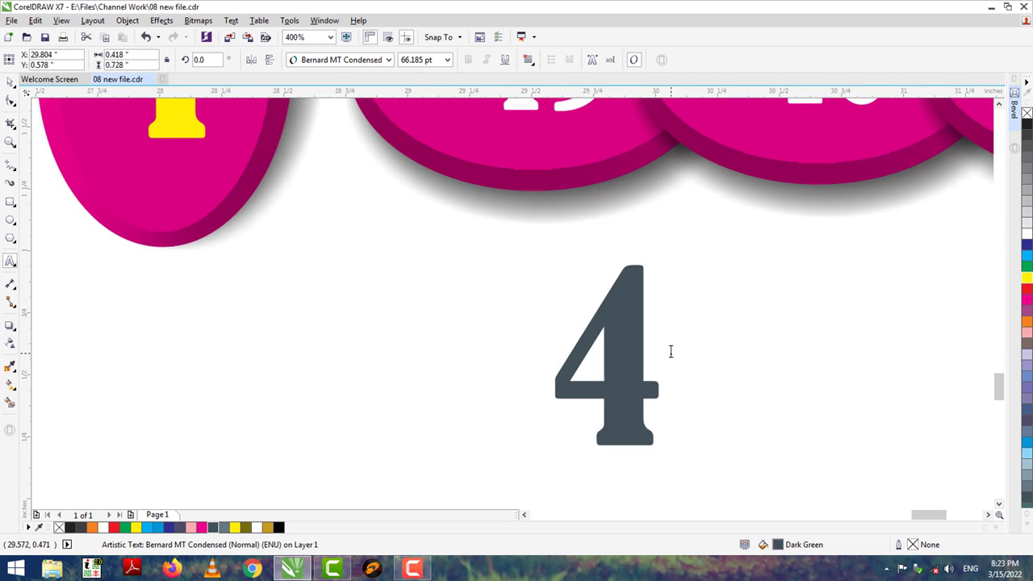
type("~0~")
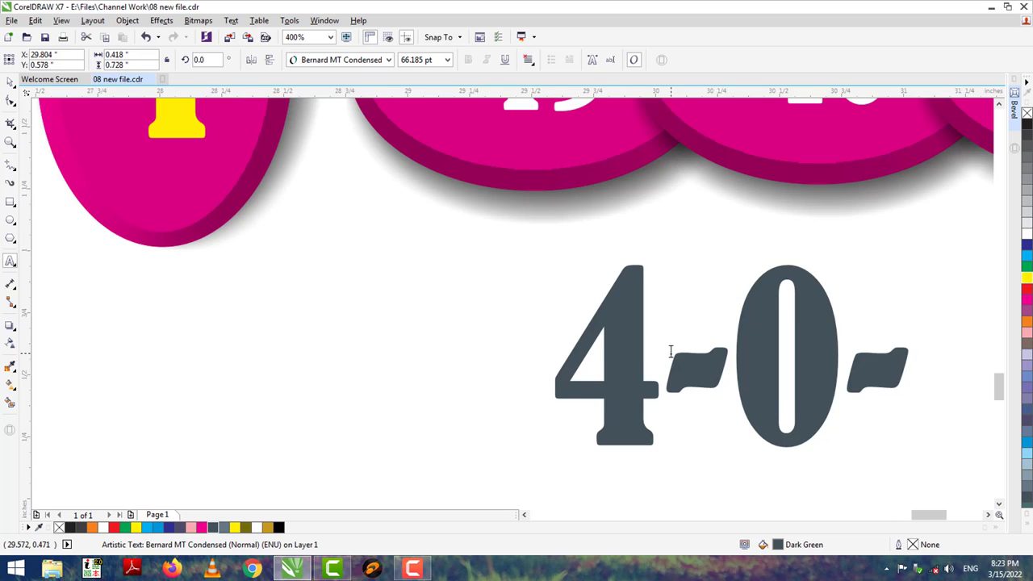
type("5")
key("Return")
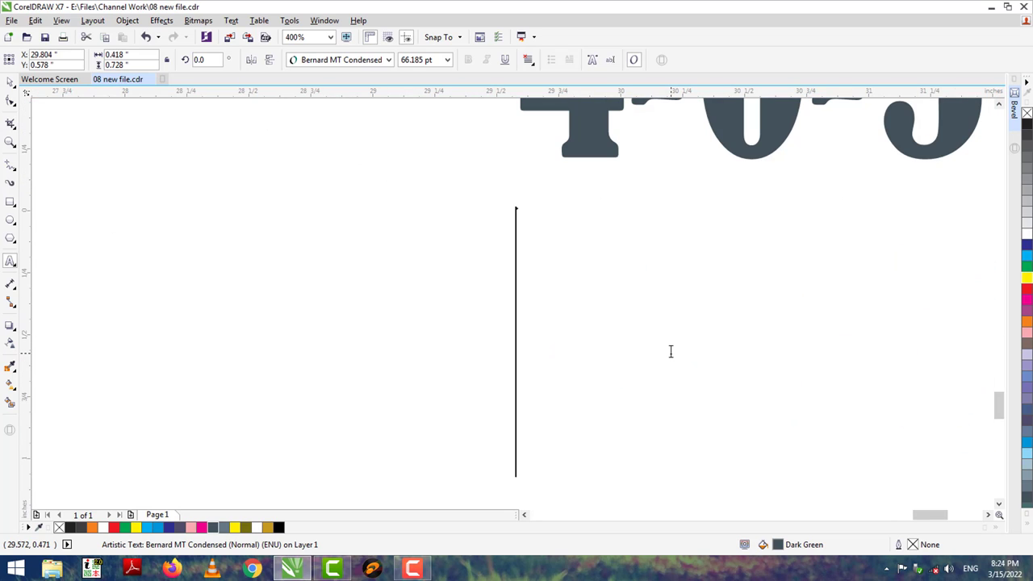
type("08-")
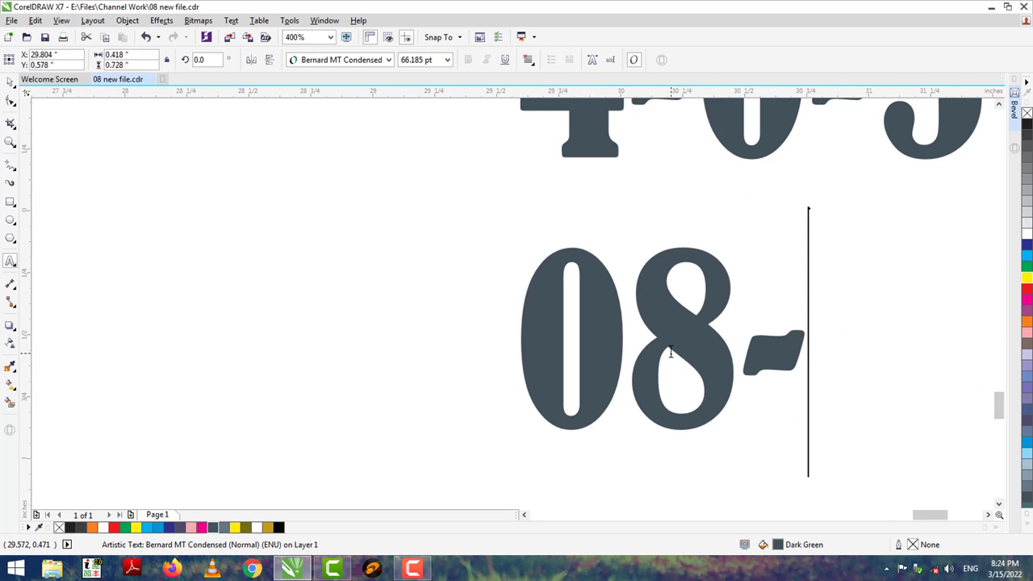
type("54-8")
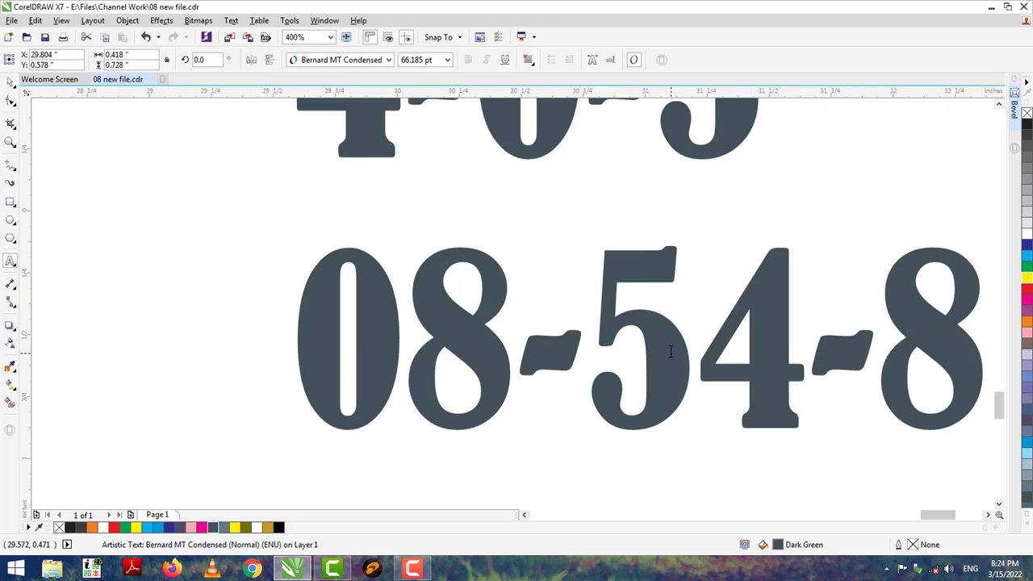
type("9-44")
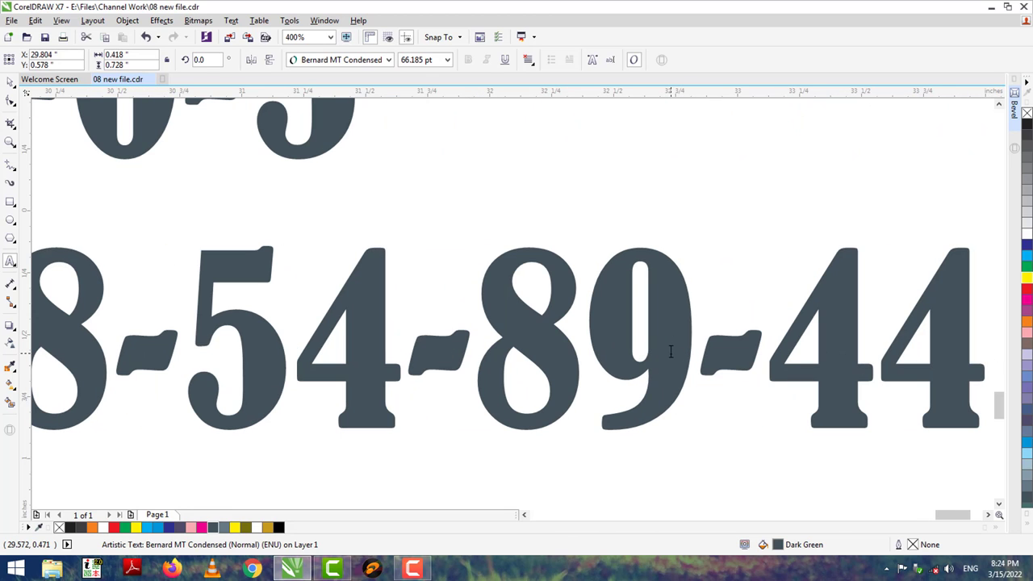
left_click(11, 98)
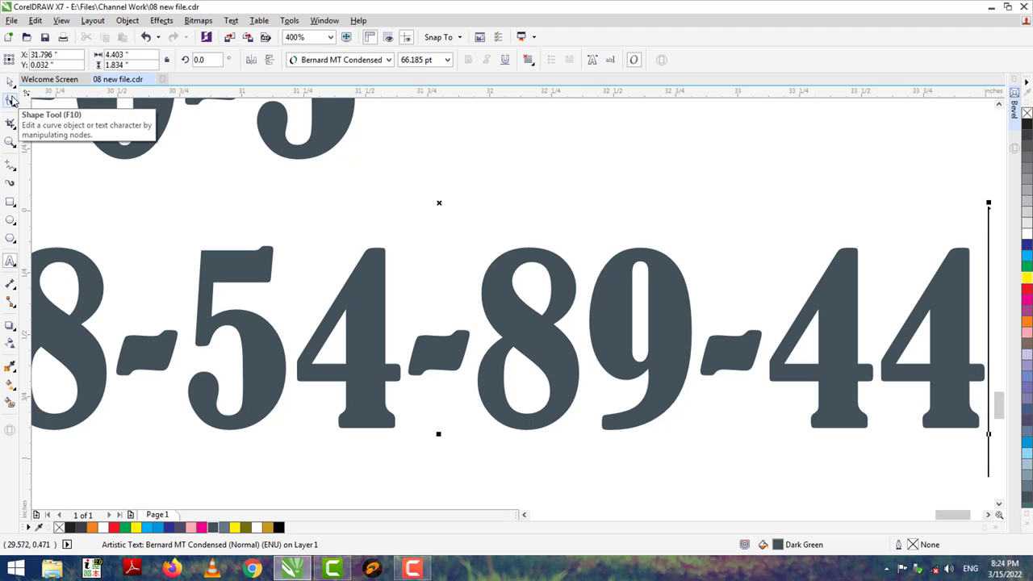